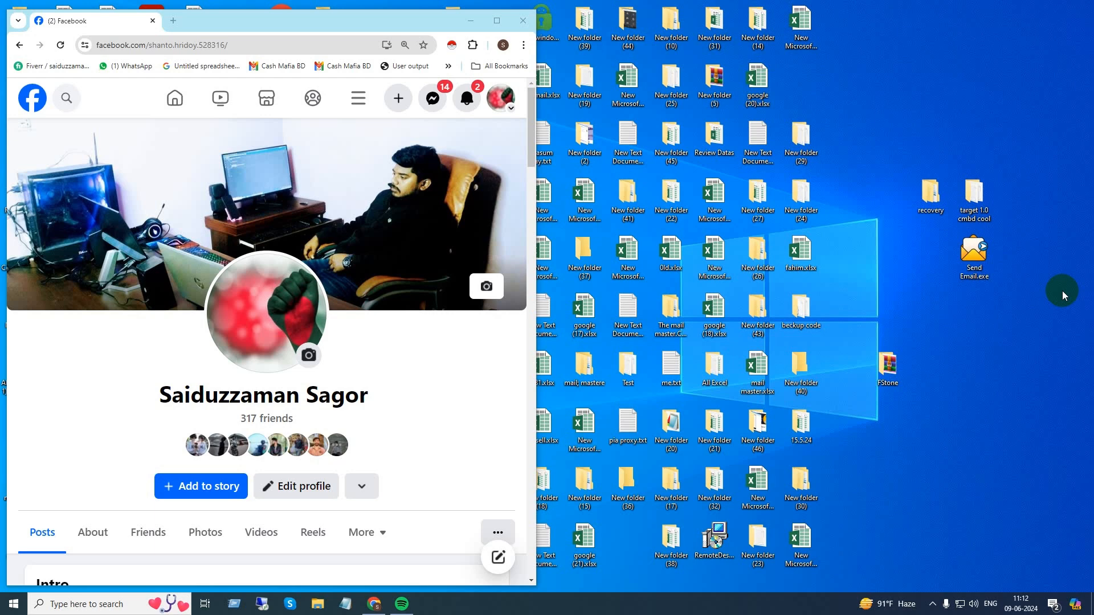
Step: Maximize the browser window, then open a new blank tab and close the Facebook one
{"action": "left_click", "coordinate": [497, 20]}
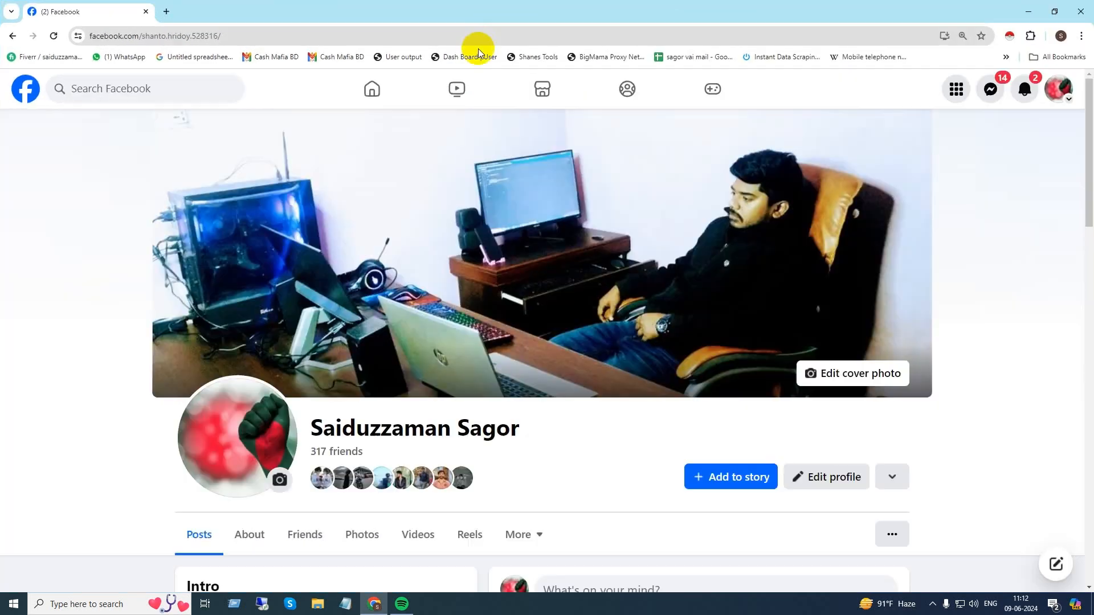
{"action": "left_click", "coordinate": [167, 12]}
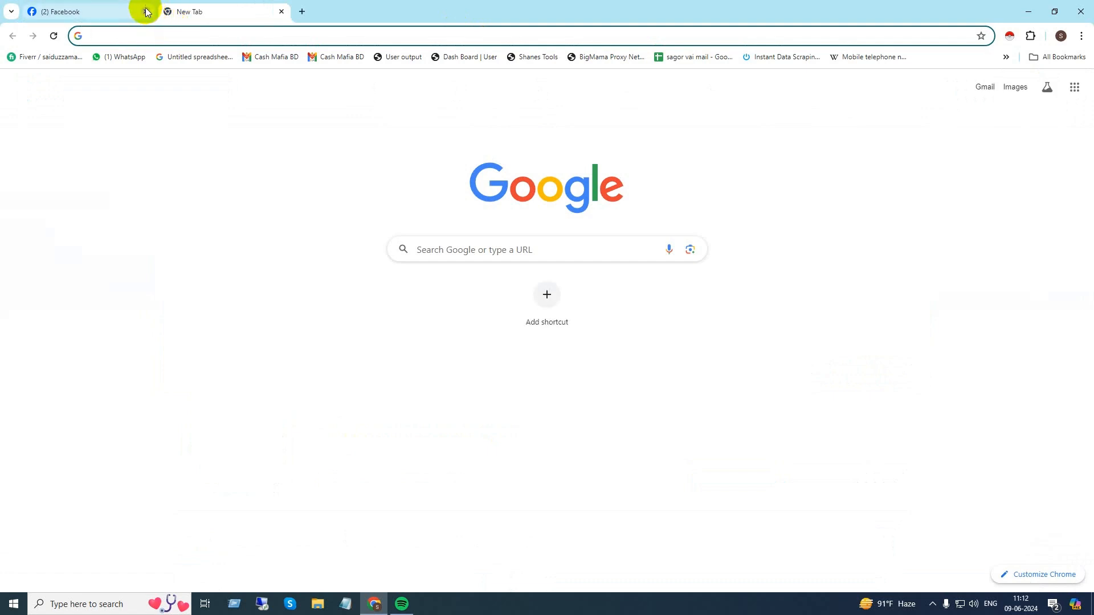
{"action": "left_click", "coordinate": [147, 12]}
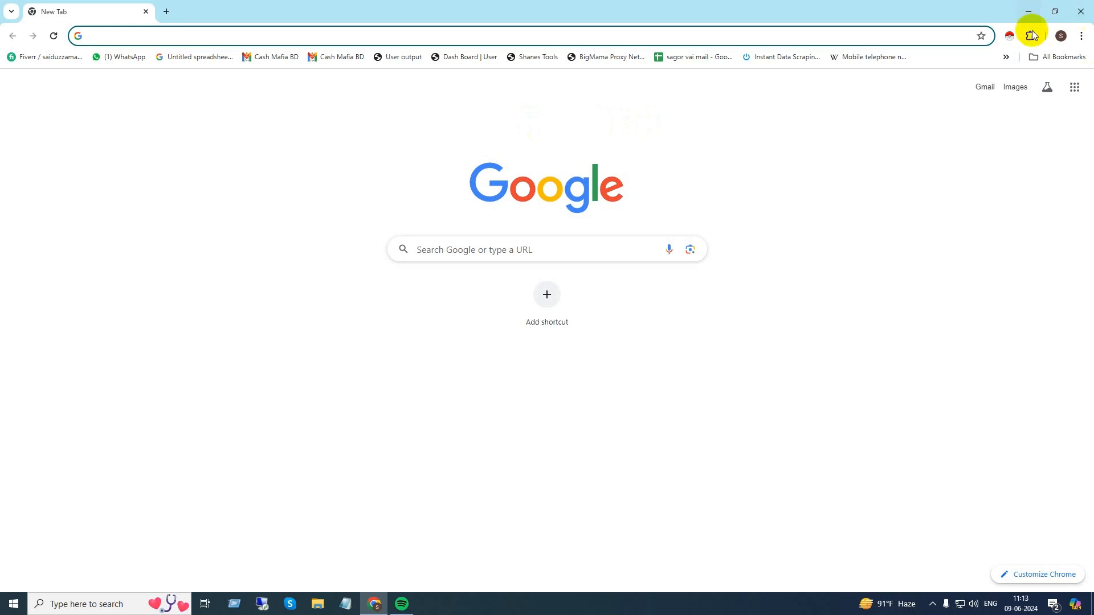
Step: Open the Instant Data Scraper extension, move its window to the middle of the page, and close it
{"action": "left_click", "coordinate": [1009, 37]}
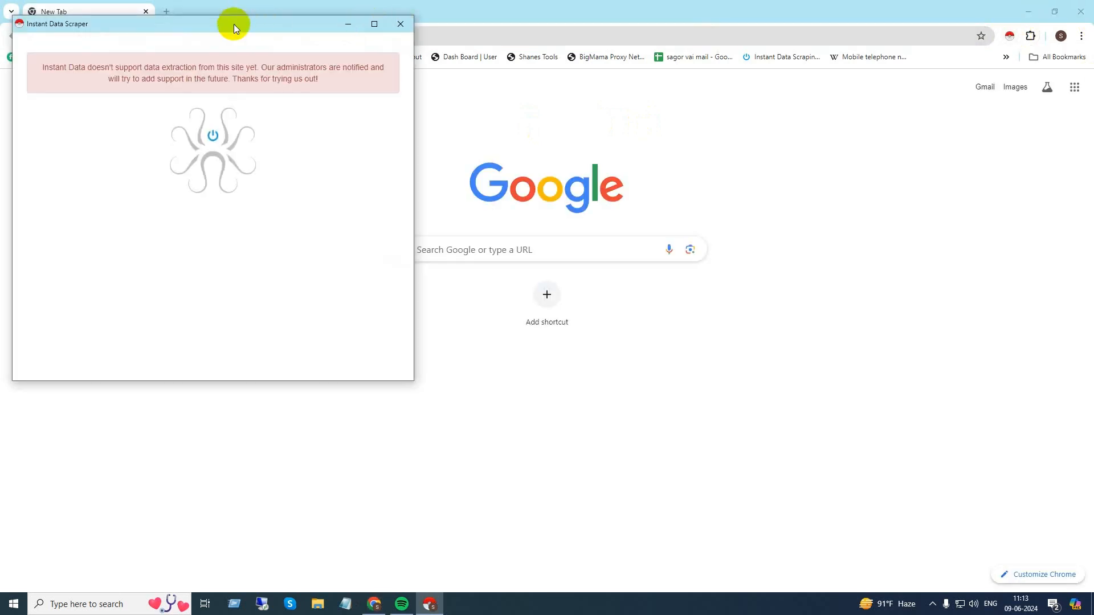
{"action": "left_click_drag", "start_coordinate": [230, 25], "coordinate": [619, 48]}
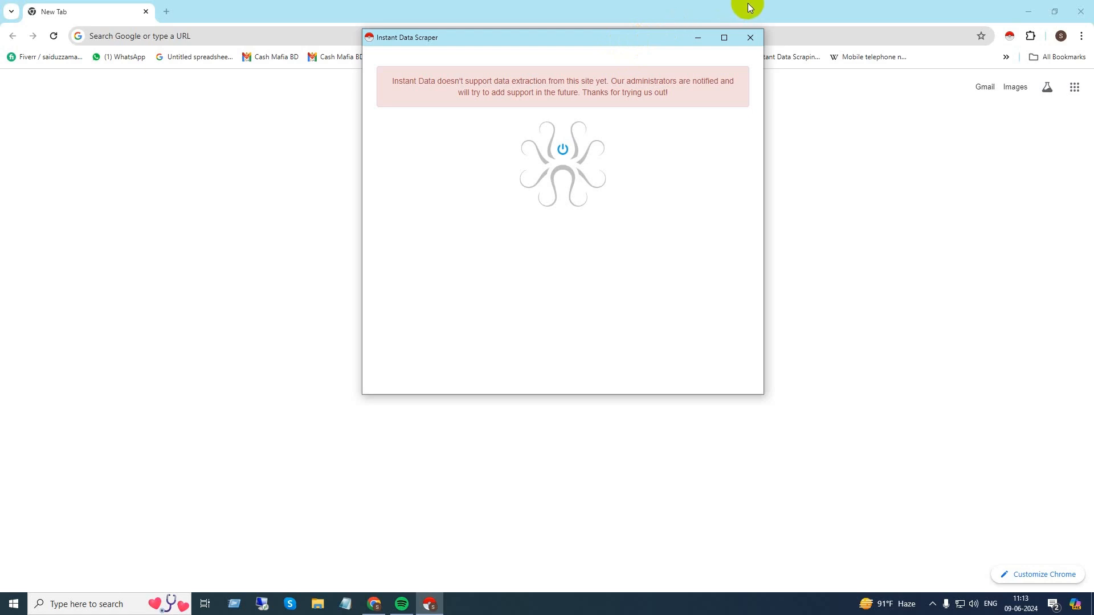
{"action": "left_click", "coordinate": [752, 39]}
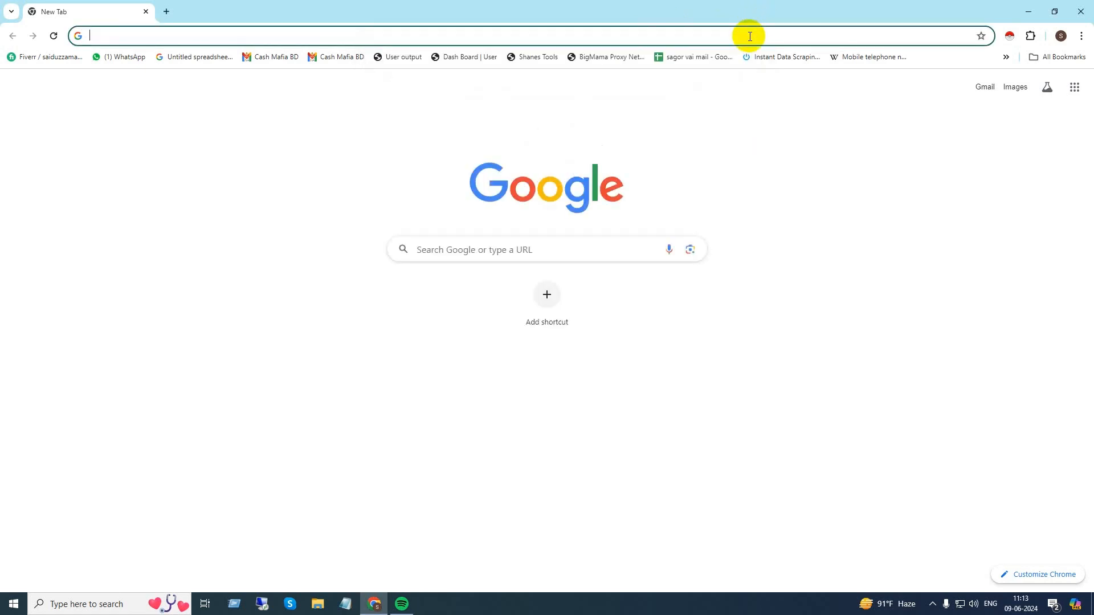
Step: Open the bookmarked Wikipedia article on mobile telephone numbering in India and review its telecom circles table
{"action": "left_click", "coordinate": [857, 59]}
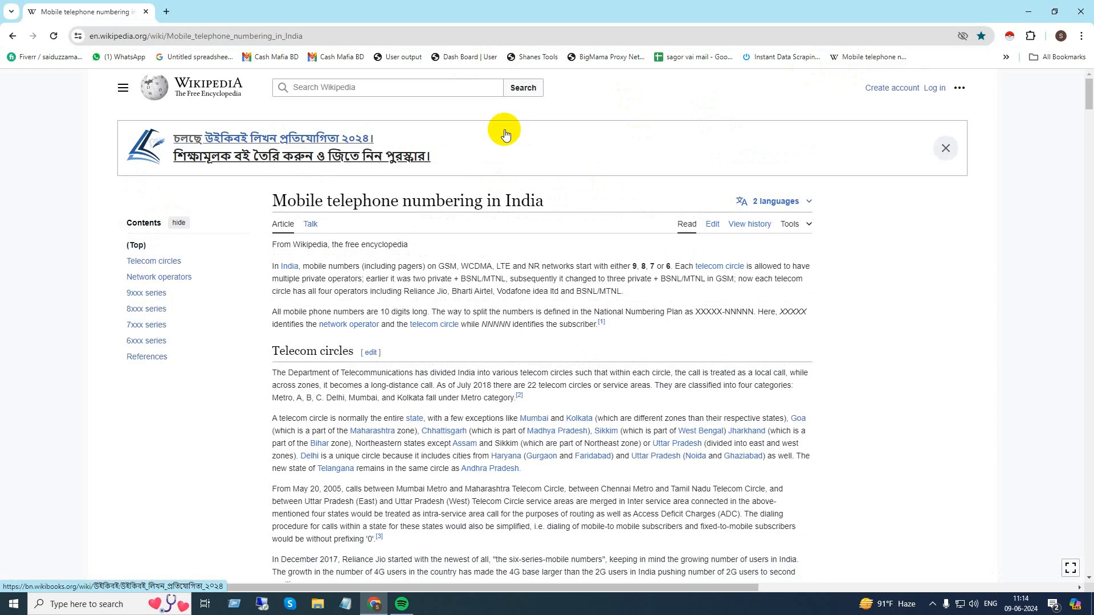
{"action": "scroll", "coordinate": [522, 145], "scroll_direction": "down", "scroll_amount": 1}
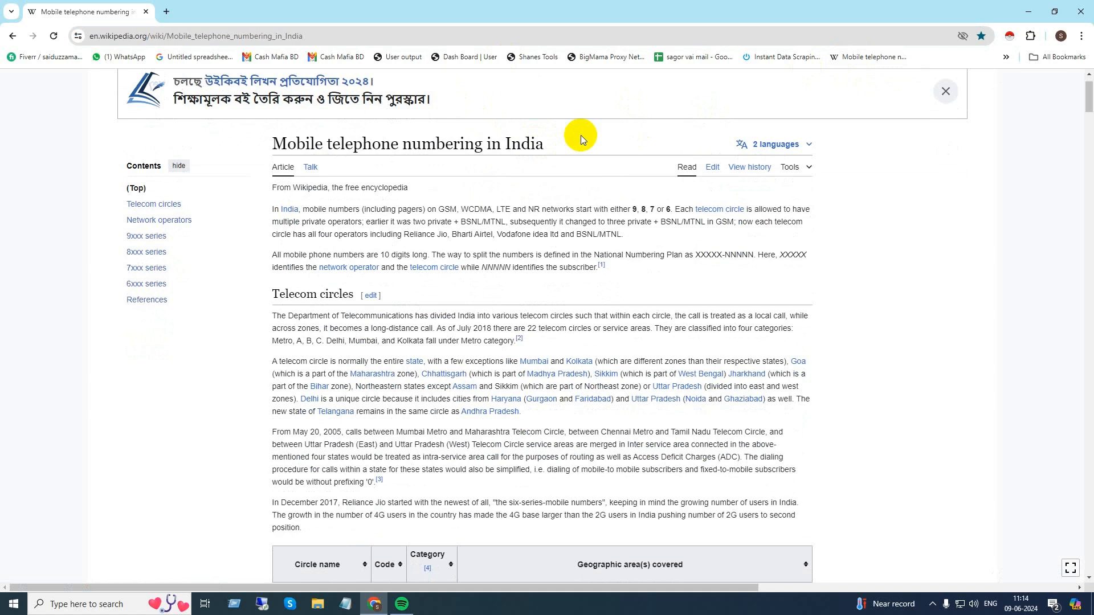
{"action": "scroll", "coordinate": [580, 135], "scroll_direction": "down", "scroll_amount": 4}
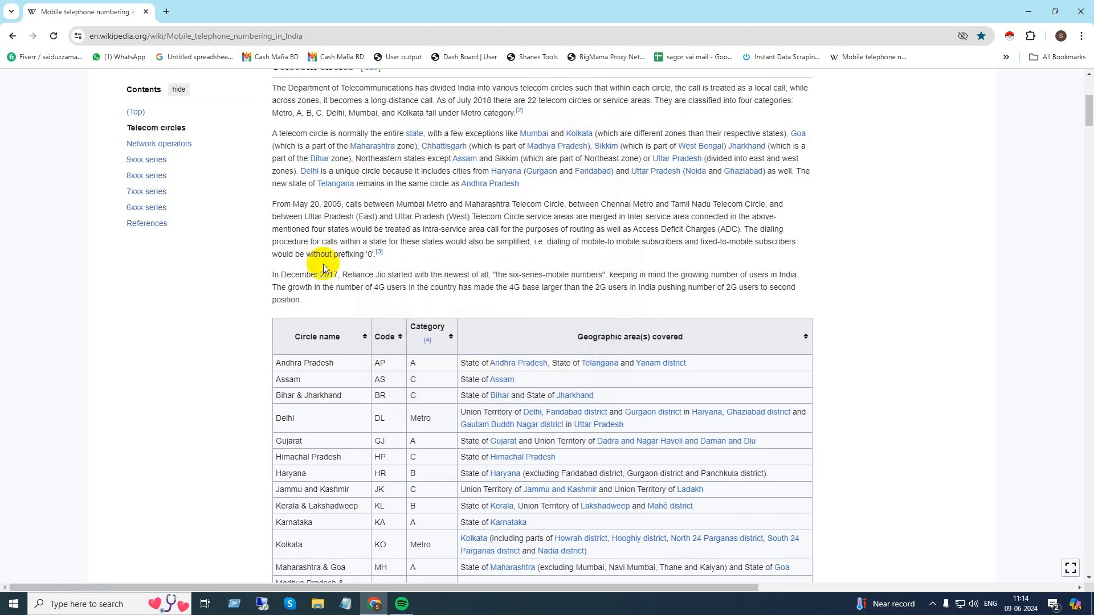
{"action": "scroll", "coordinate": [323, 268], "scroll_direction": "up", "scroll_amount": 3}
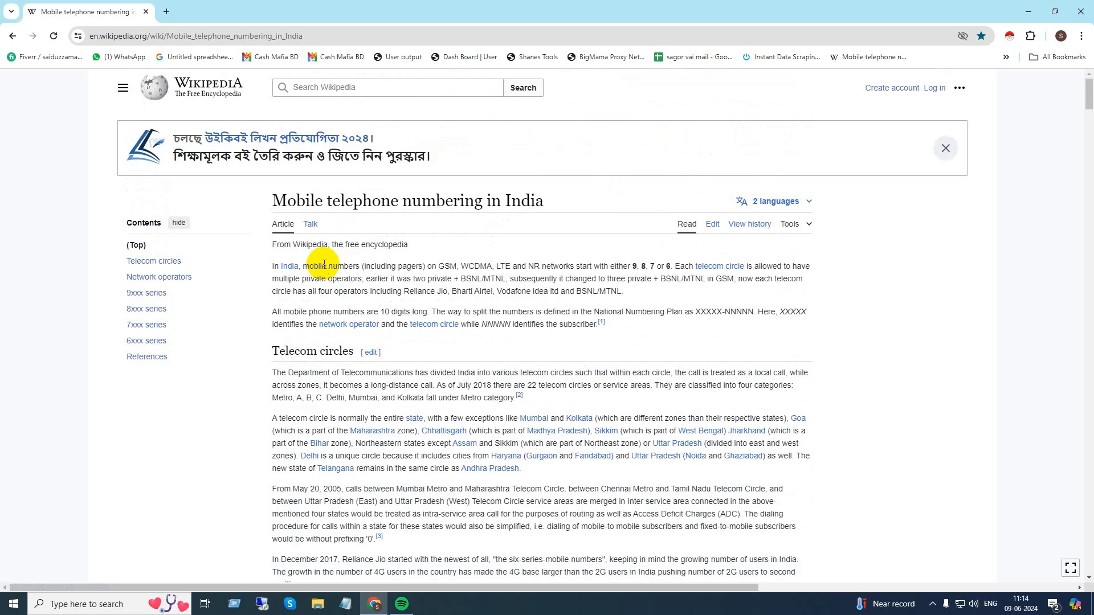
{"action": "scroll", "coordinate": [323, 265], "scroll_direction": "down", "scroll_amount": 5}
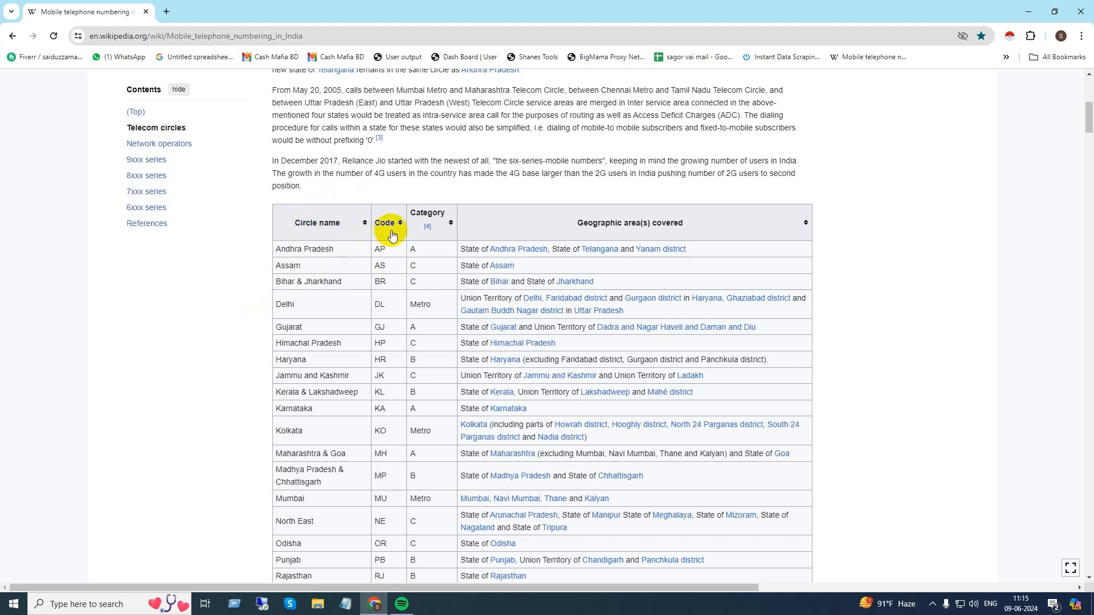
Step: Compare the circle and network operator codes in the 9xxx series table with the telecom circles and network operators tables
{"action": "scroll", "coordinate": [392, 235], "scroll_direction": "down", "scroll_amount": 15}
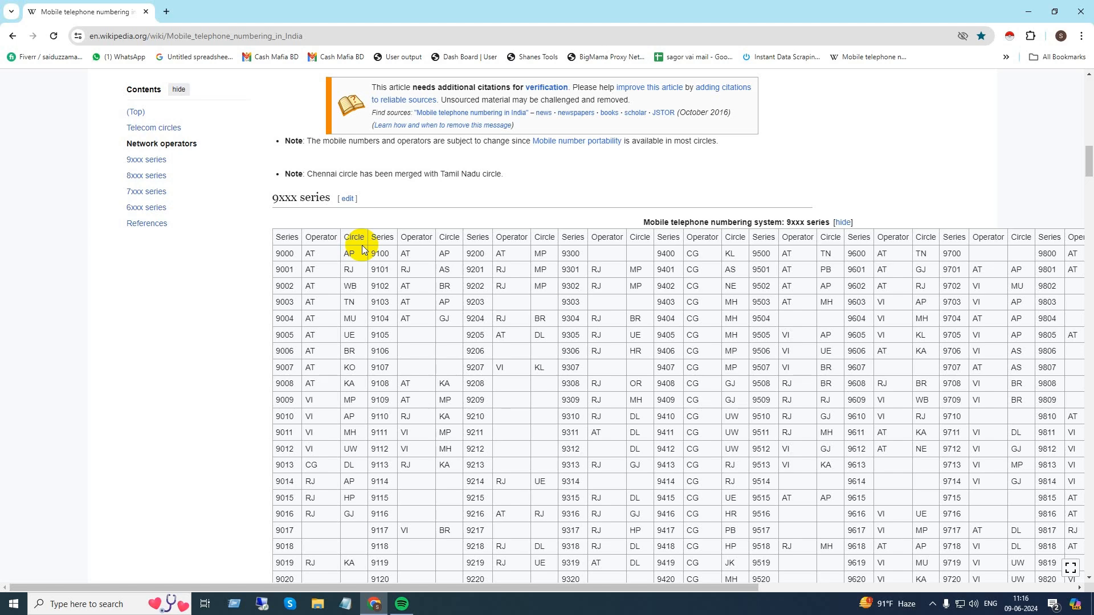
{"action": "scroll", "coordinate": [361, 245], "scroll_direction": "up", "scroll_amount": 8}
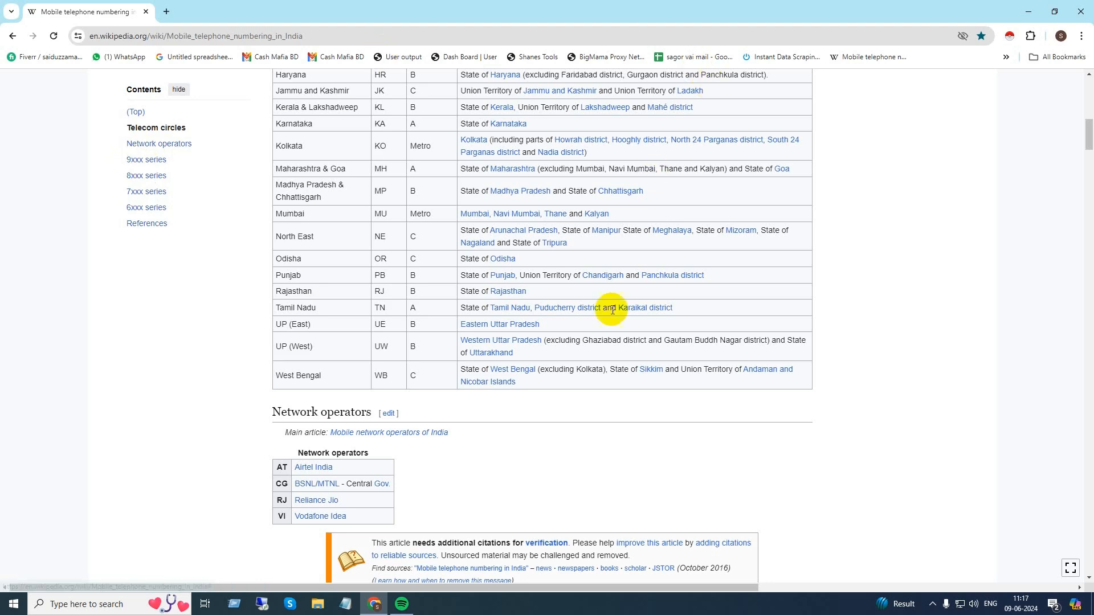
{"action": "scroll", "coordinate": [618, 310], "scroll_direction": "down", "scroll_amount": 9}
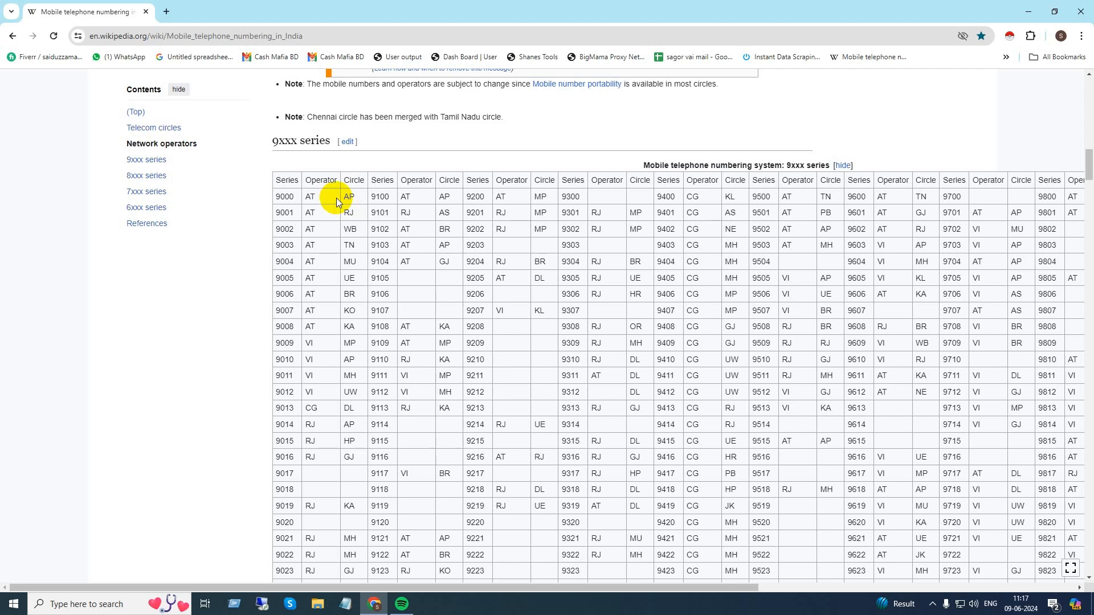
{"action": "scroll", "coordinate": [336, 197], "scroll_direction": "up", "scroll_amount": 3}
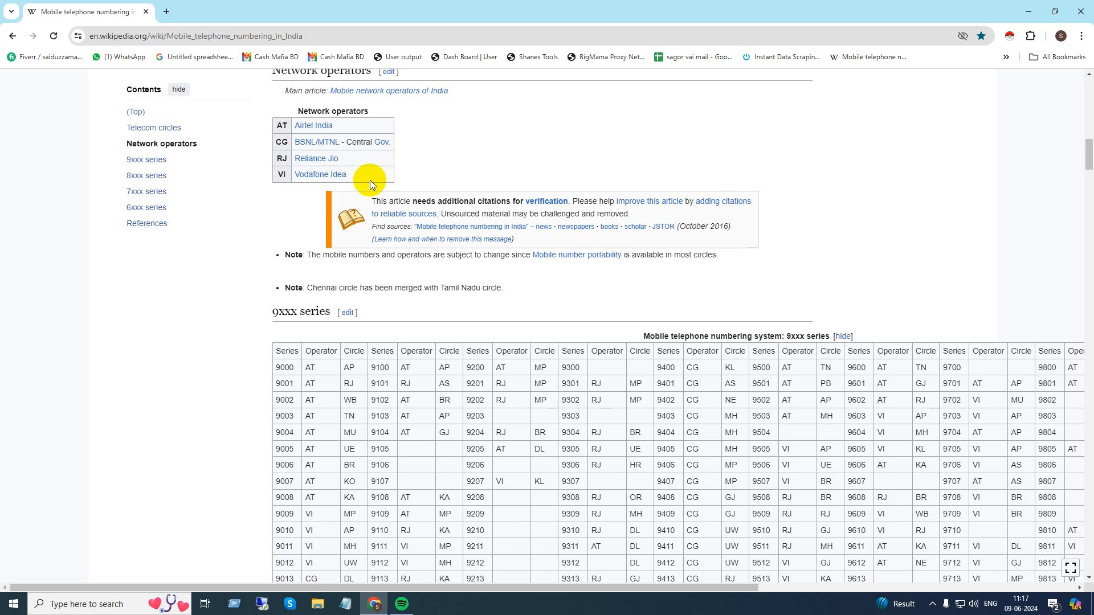
{"action": "scroll", "coordinate": [329, 296], "scroll_direction": "down", "scroll_amount": 1}
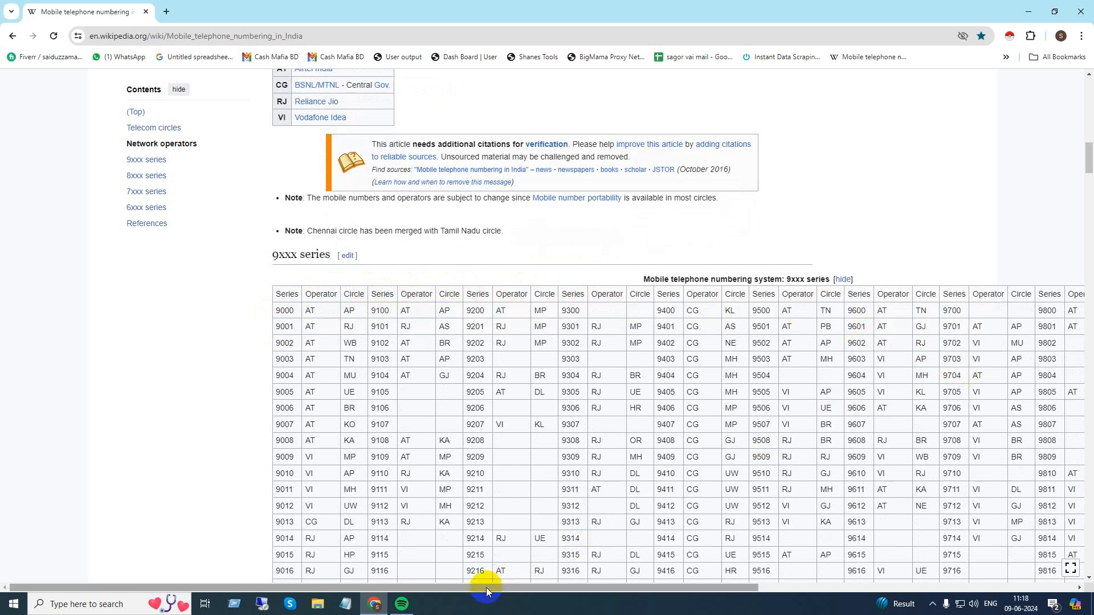
{"action": "left_click_drag", "start_coordinate": [486, 588], "coordinate": [470, 609]}
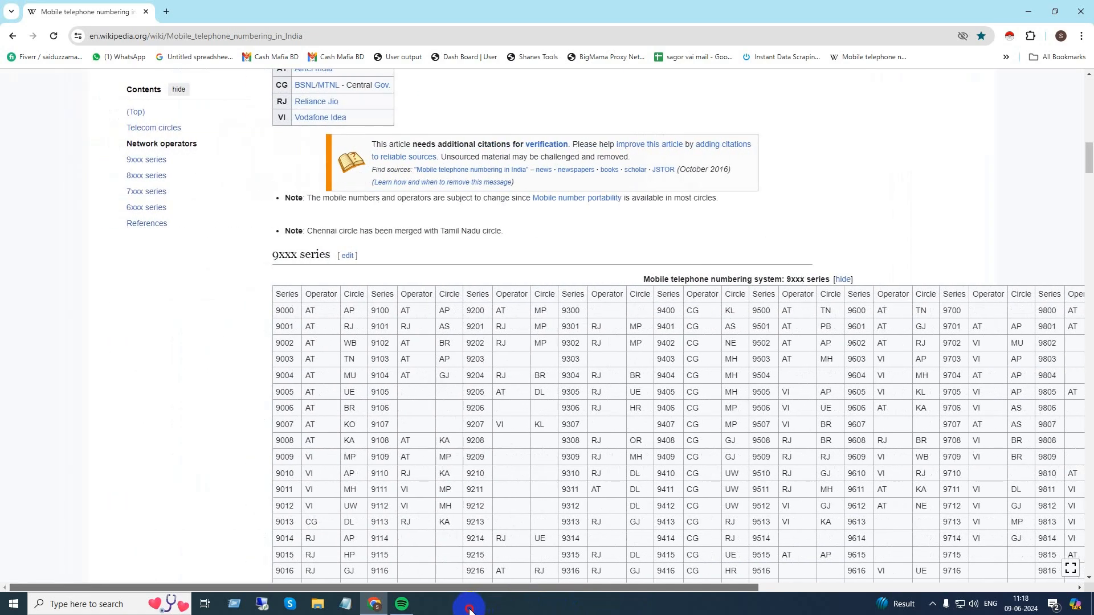
Step: Look through the 9xxx, 8xxx, 7xxx and 6xxx series tables of the article
{"action": "scroll", "coordinate": [476, 330], "scroll_direction": "down", "scroll_amount": 12}
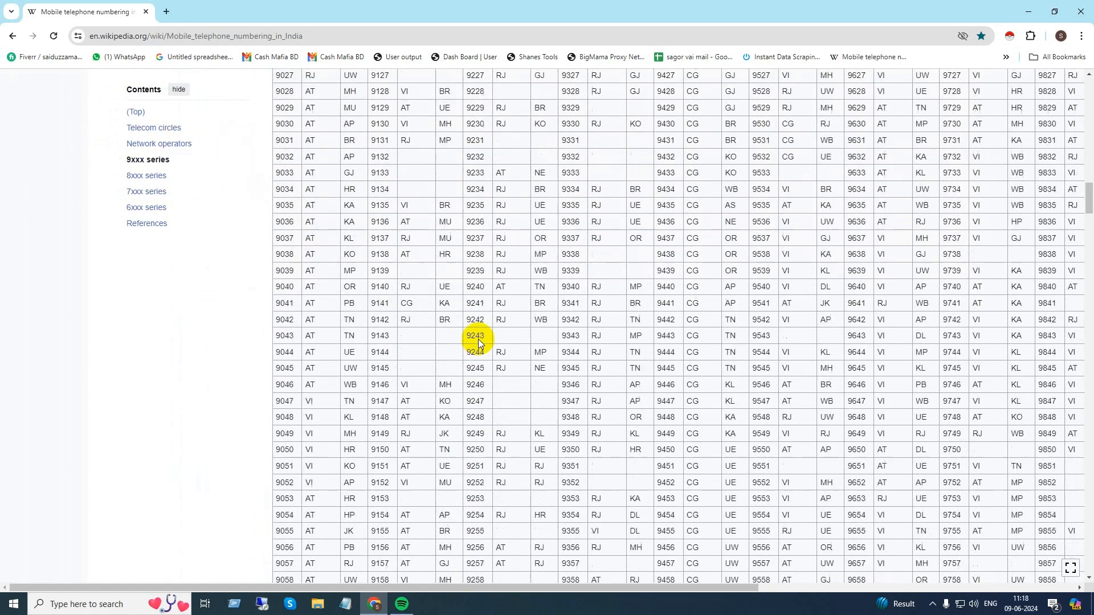
{"action": "scroll", "coordinate": [477, 340], "scroll_direction": "down", "scroll_amount": 20}
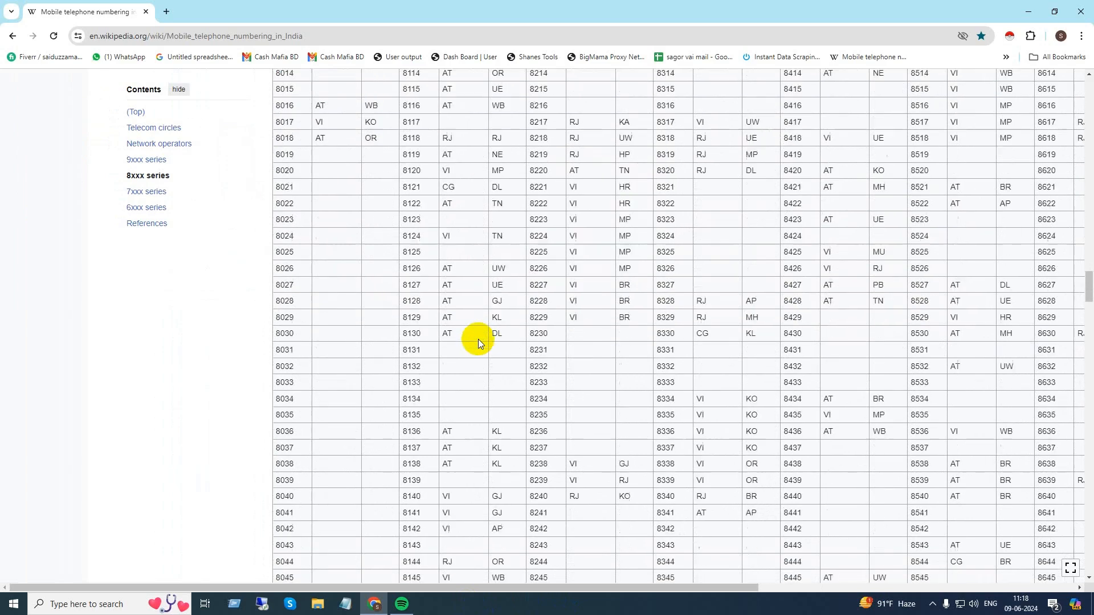
{"action": "scroll", "coordinate": [478, 339], "scroll_direction": "down", "scroll_amount": 20}
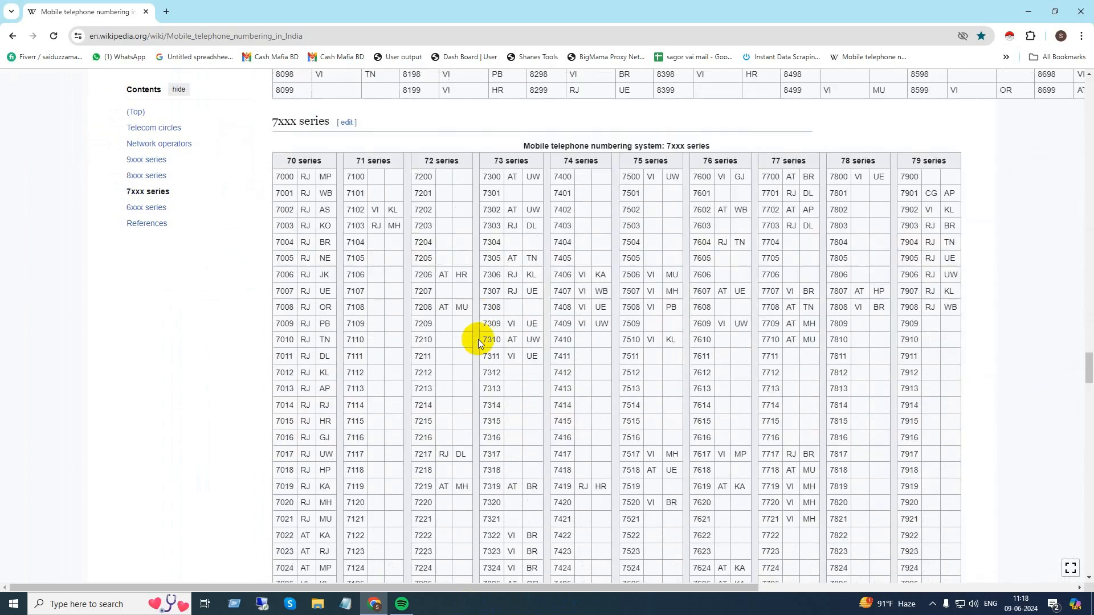
{"action": "scroll", "coordinate": [478, 340], "scroll_direction": "down", "scroll_amount": 18}
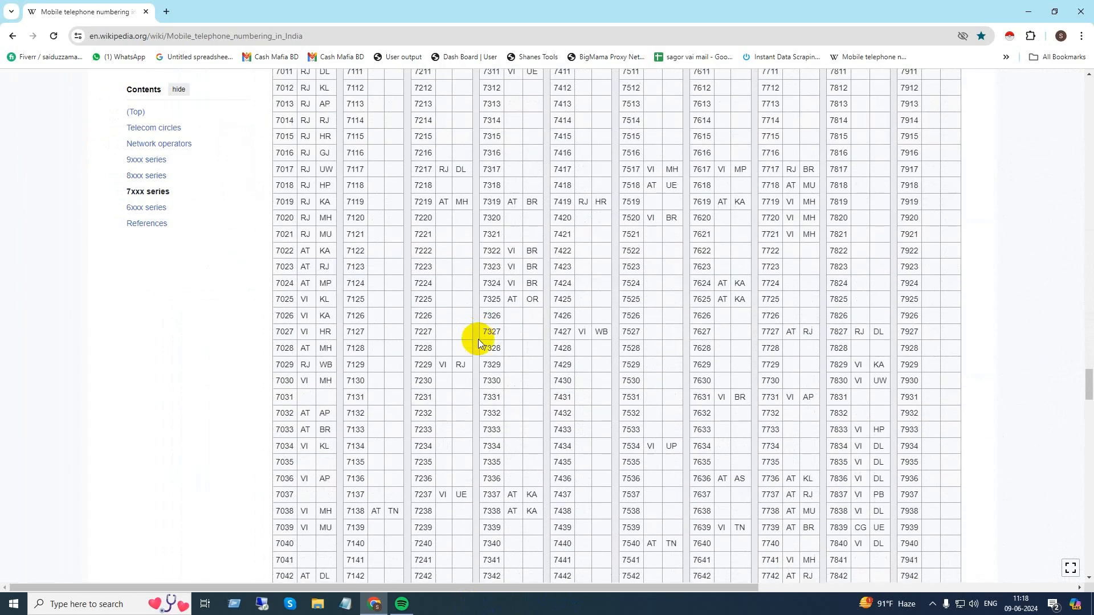
{"action": "scroll", "coordinate": [479, 342], "scroll_direction": "down", "scroll_amount": 9}
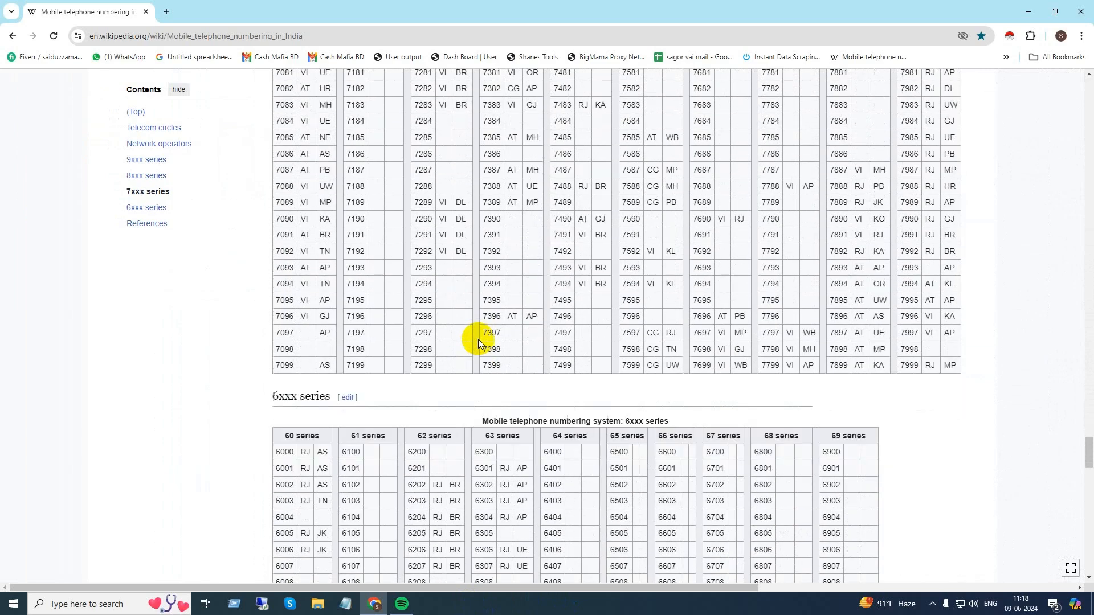
{"action": "scroll", "coordinate": [479, 342], "scroll_direction": "down", "scroll_amount": 9}
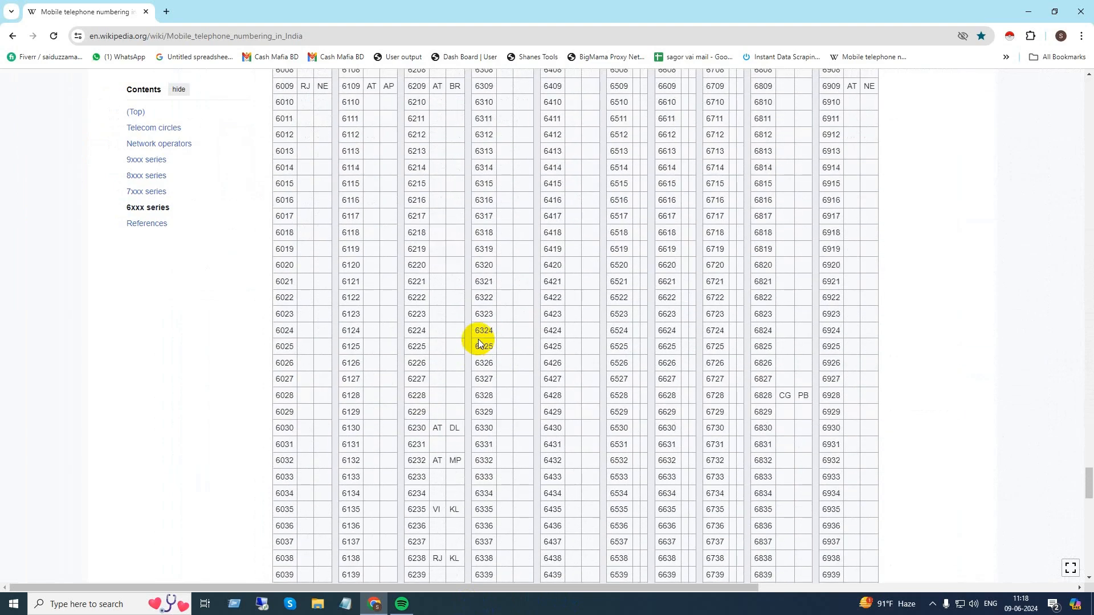
{"action": "scroll", "coordinate": [479, 340], "scroll_direction": "down", "scroll_amount": 6}
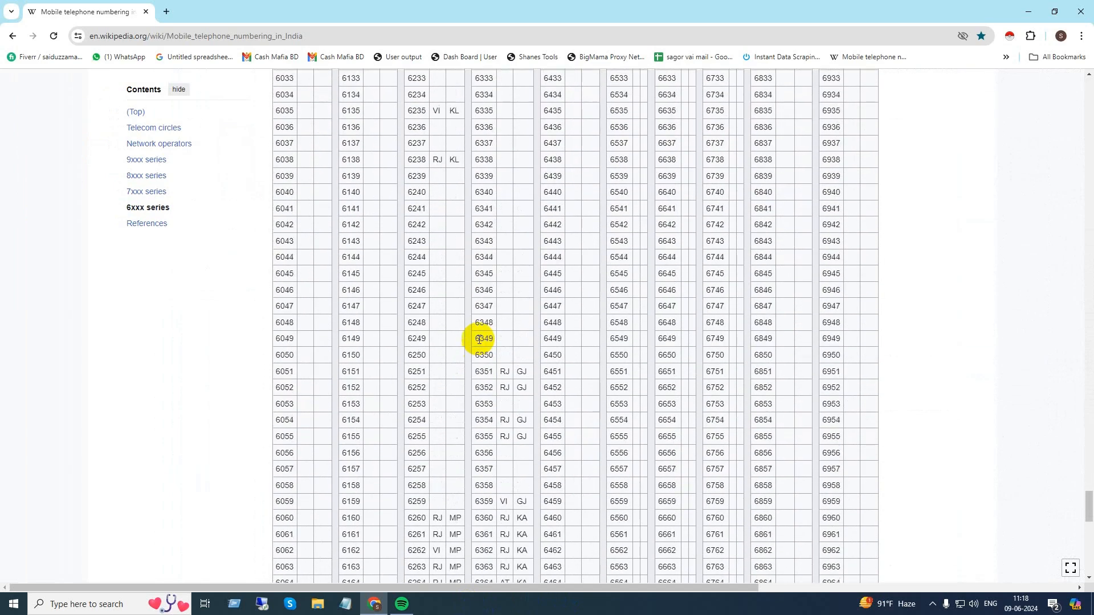
{"action": "scroll", "coordinate": [480, 340], "scroll_direction": "down", "scroll_amount": 6}
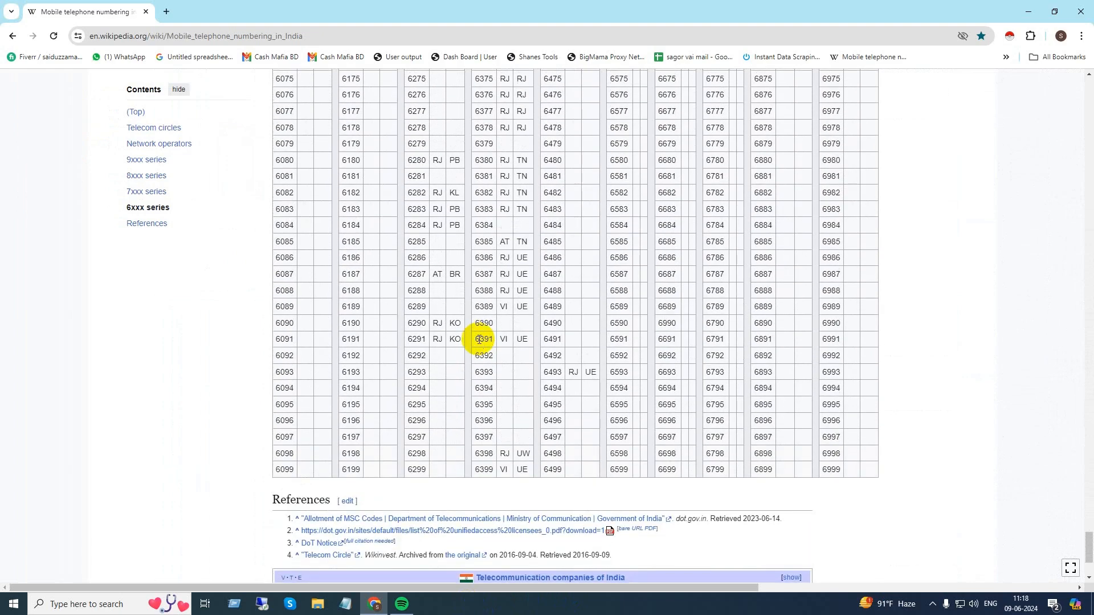
{"action": "scroll", "coordinate": [479, 340], "scroll_direction": "up", "scroll_amount": 20}
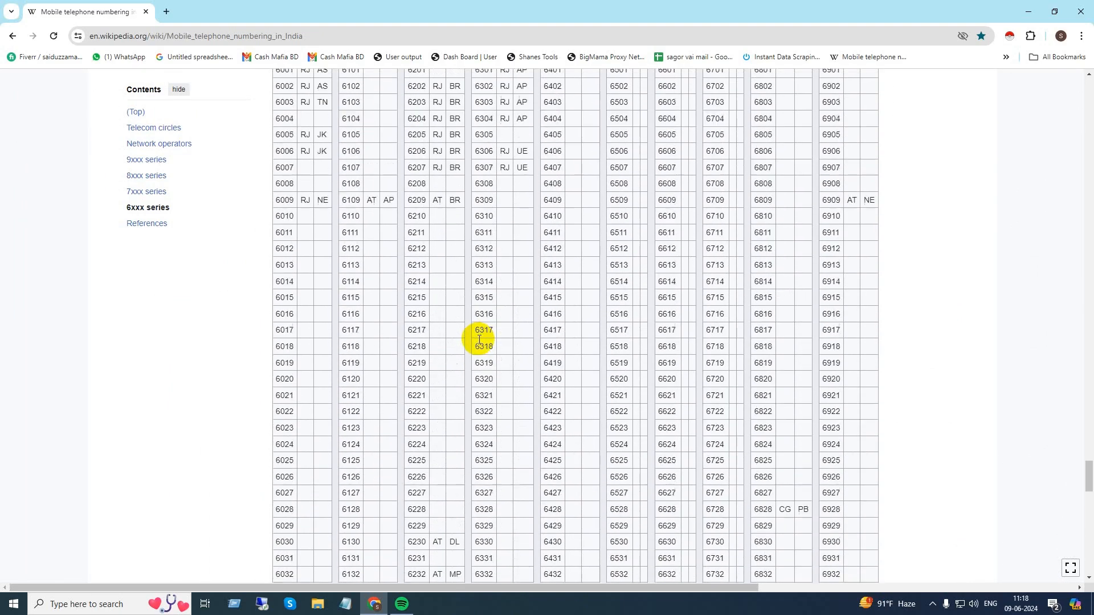
{"action": "scroll", "coordinate": [479, 340], "scroll_direction": "up", "scroll_amount": 20}
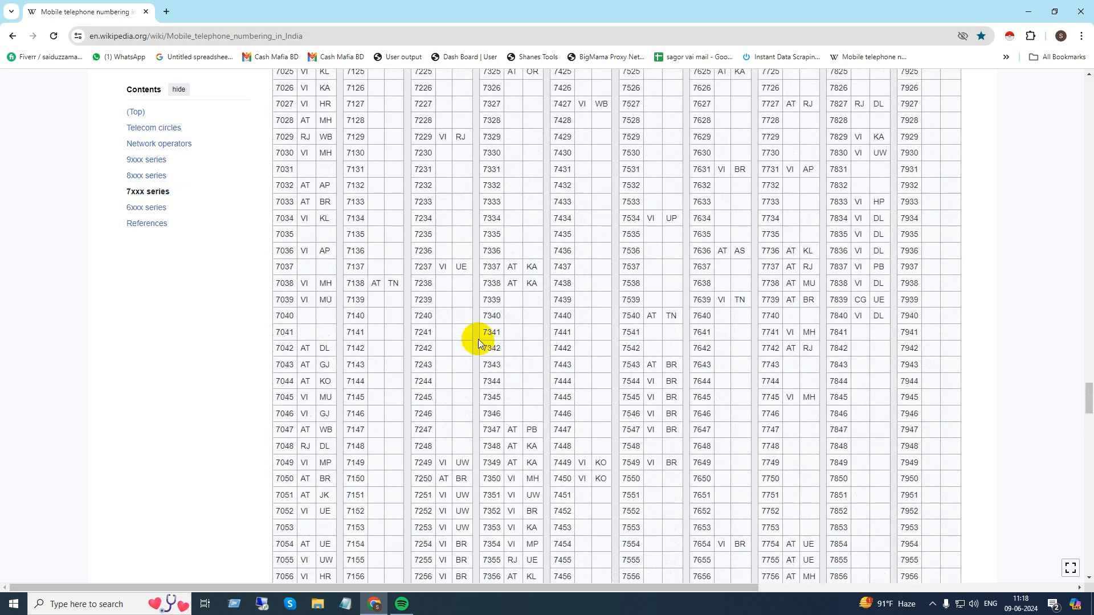
{"action": "scroll", "coordinate": [478, 342], "scroll_direction": "up", "scroll_amount": 20}
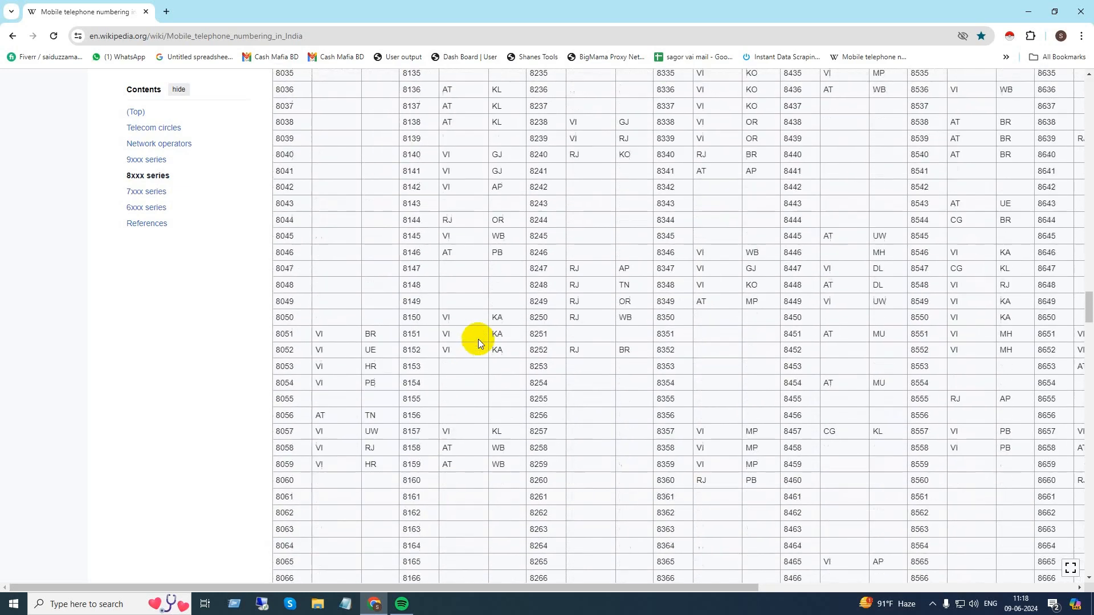
{"action": "scroll", "coordinate": [478, 340], "scroll_direction": "up", "scroll_amount": 20}
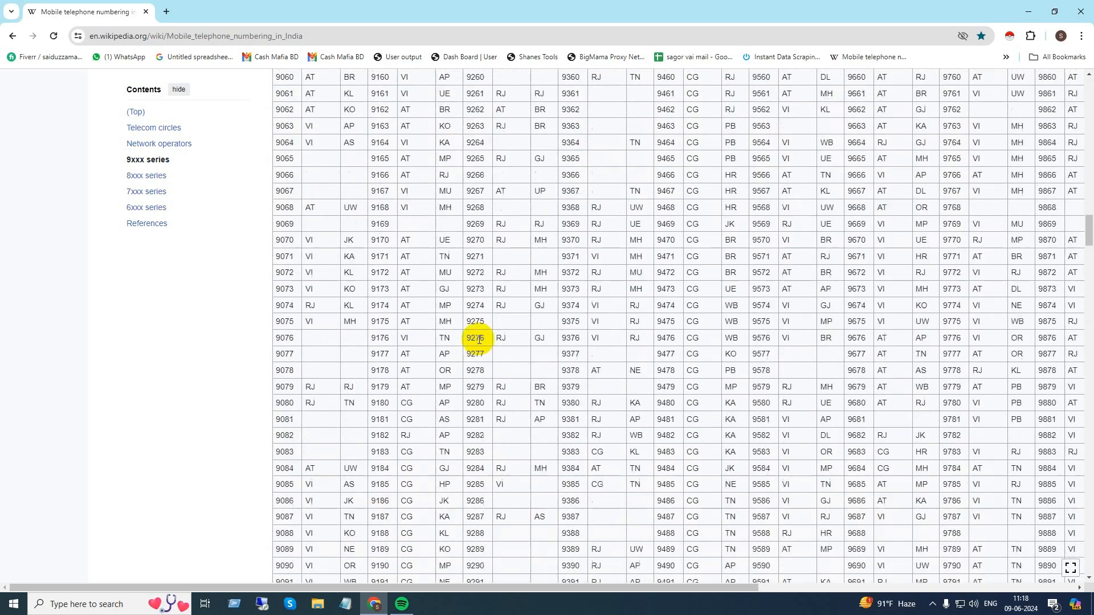
{"action": "scroll", "coordinate": [478, 339], "scroll_direction": "down", "scroll_amount": 20}
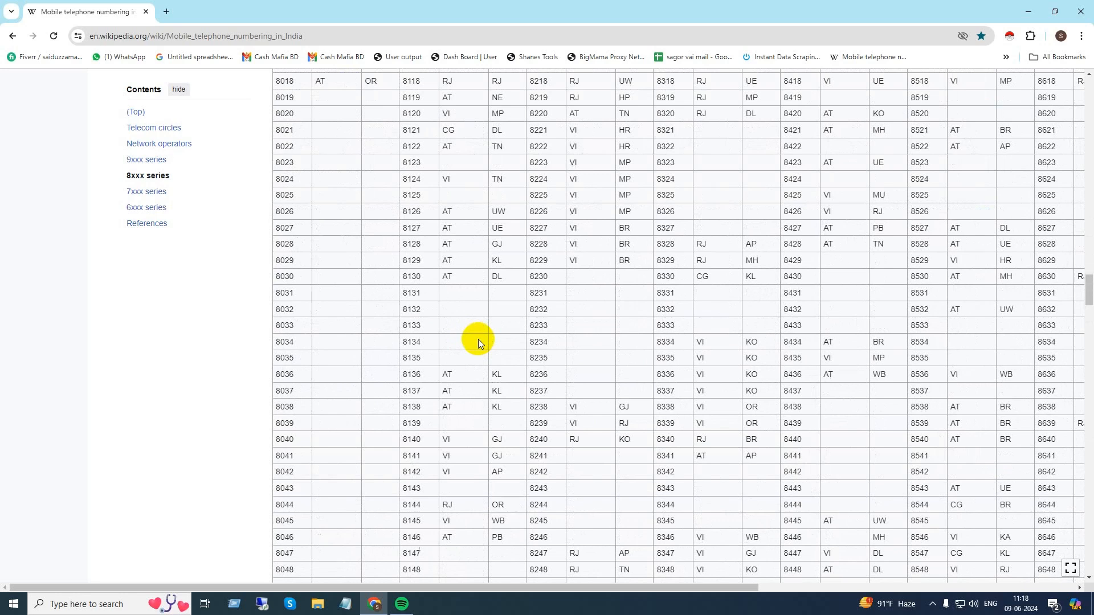
Step: Go to the article's 7xxx and 6xxx series sections, then return to the 9xxx series table
{"action": "left_click", "coordinate": [142, 195]}
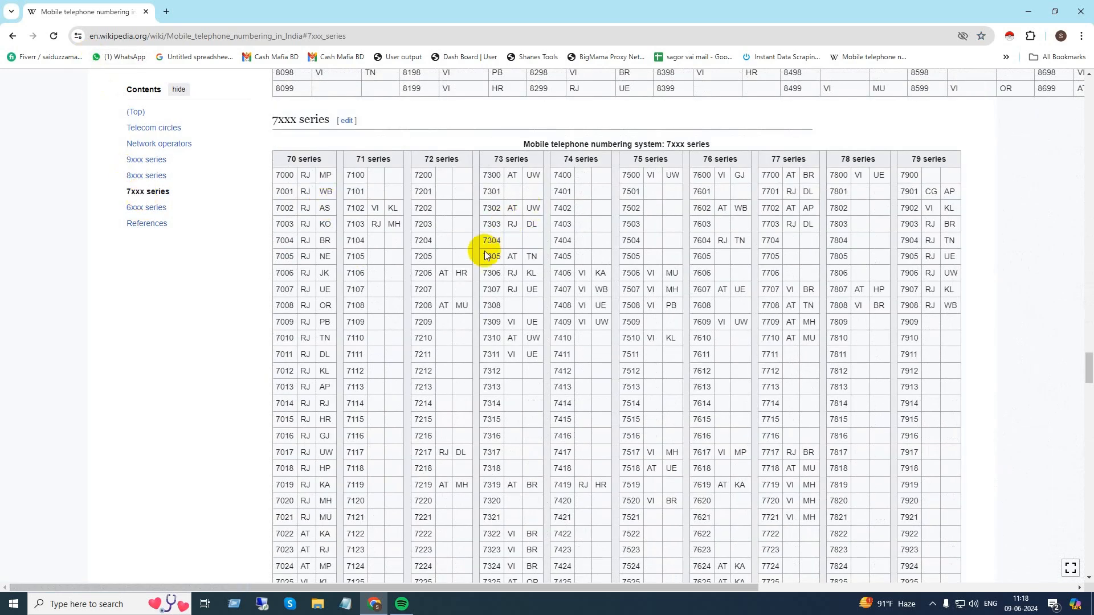
{"action": "left_click", "coordinate": [156, 210]}
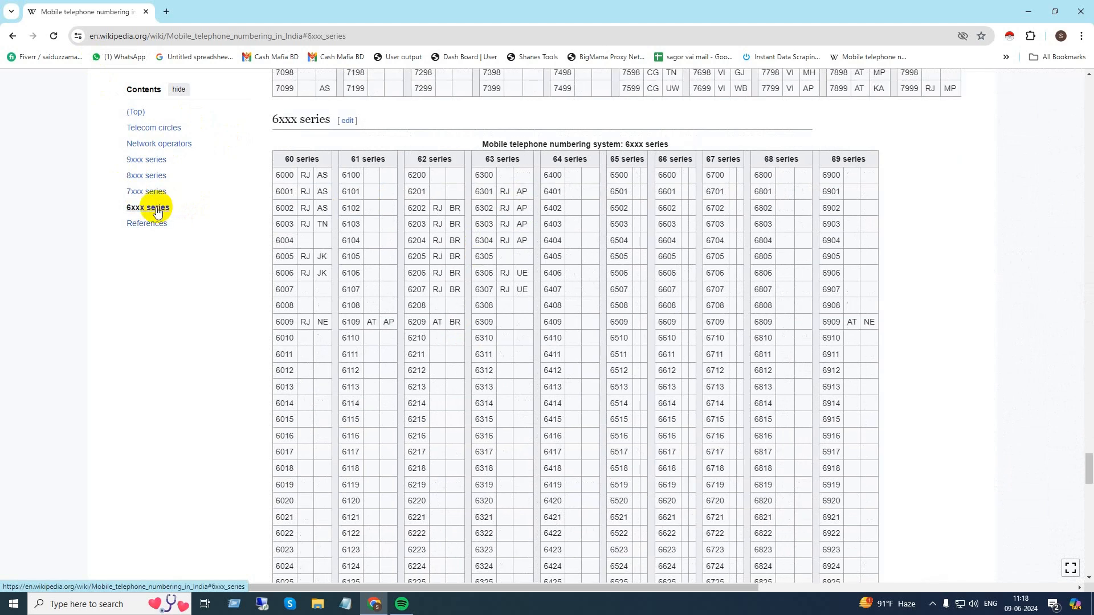
{"action": "left_click", "coordinate": [139, 163]}
{"action": "scroll", "coordinate": [674, 132], "scroll_direction": "down", "scroll_amount": 1}
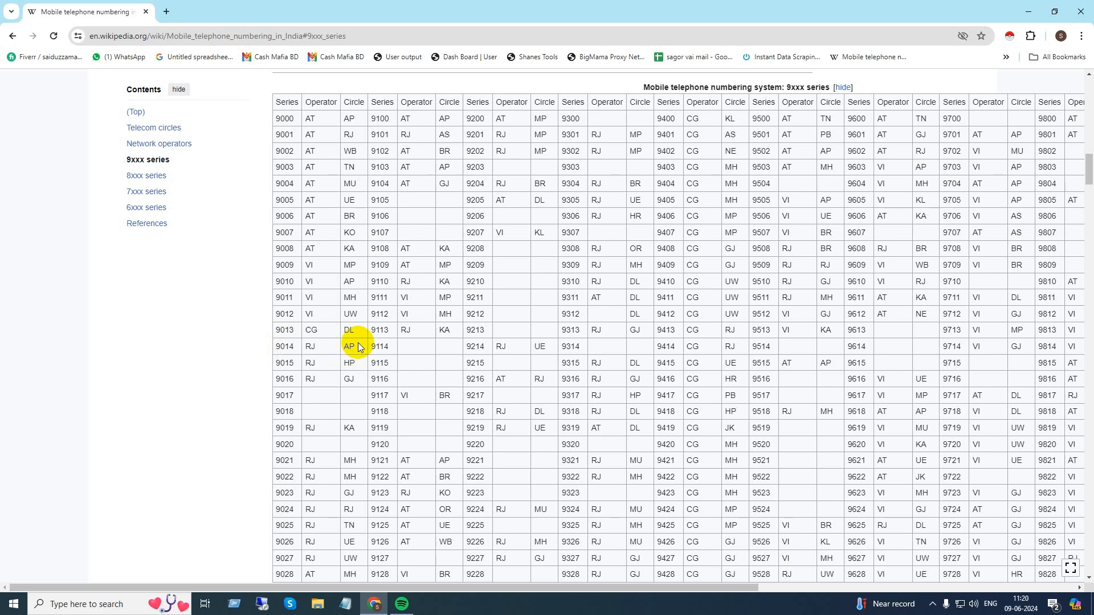
Step: Search Google for "map" in a new browser tab
{"action": "left_click", "coordinate": [166, 10]}
{"action": "left_click", "coordinate": [154, 38]}
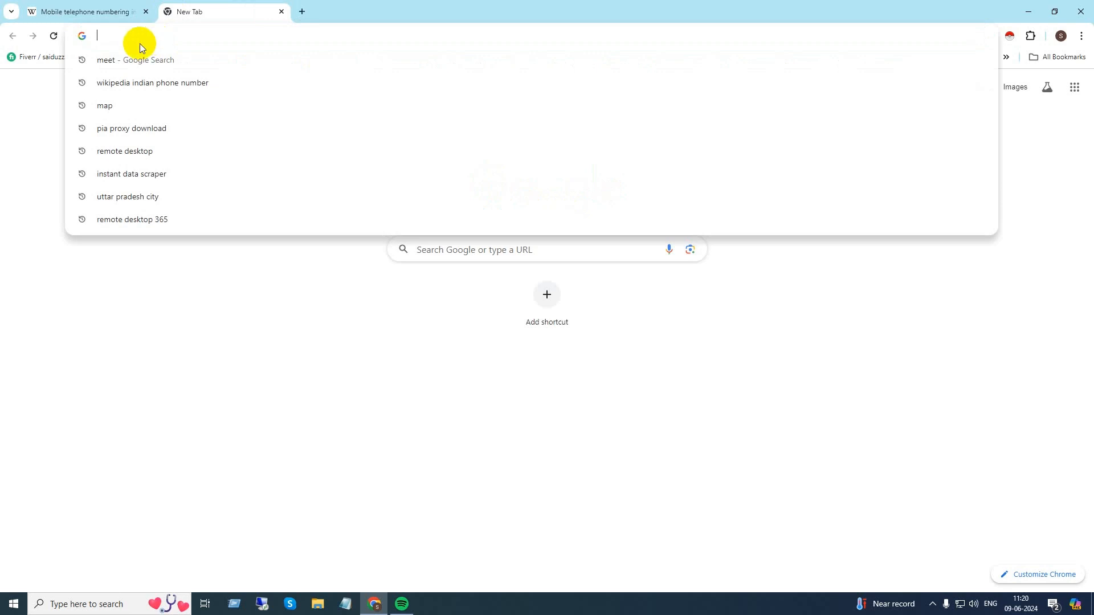
{"action": "left_click", "coordinate": [126, 98]}
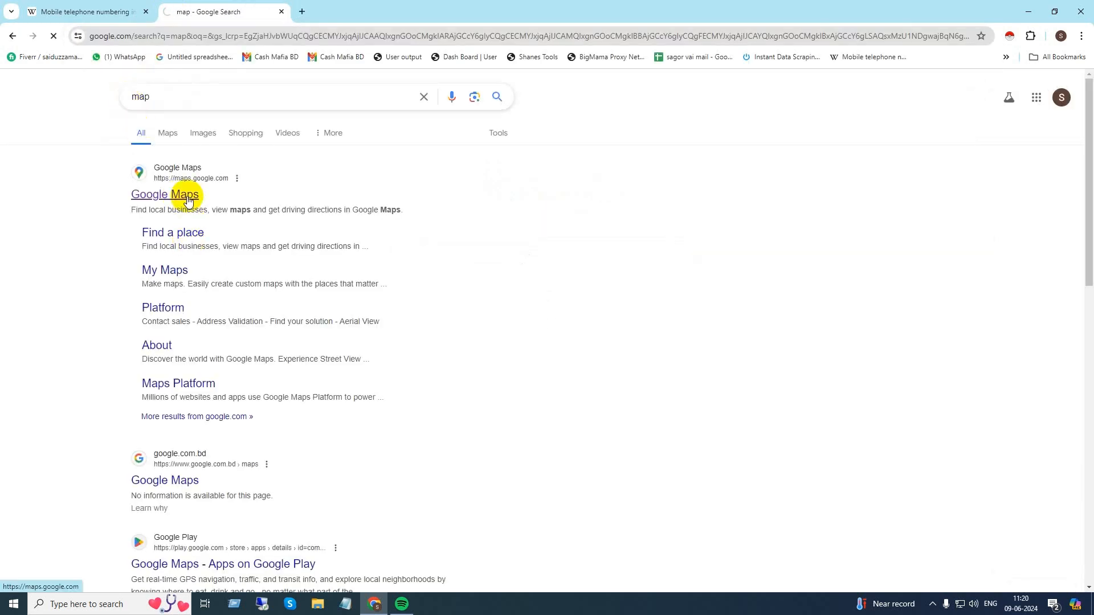
Step: Open Google Maps from the search results and search for "lucknow mobile shop"
{"action": "left_click", "coordinate": [188, 197]}
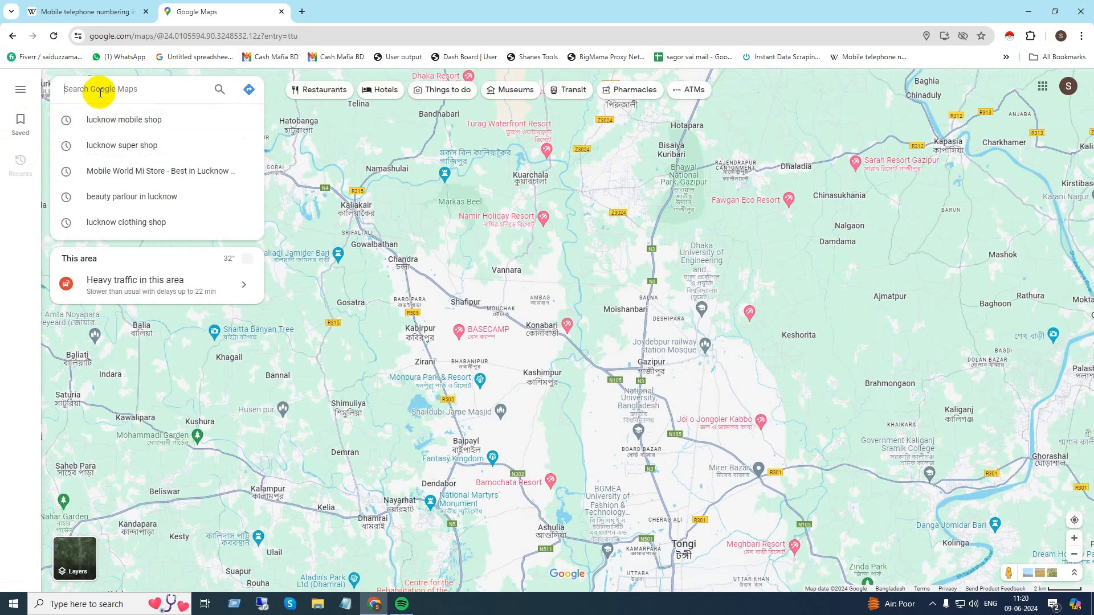
{"action": "type", "text": "luc"}
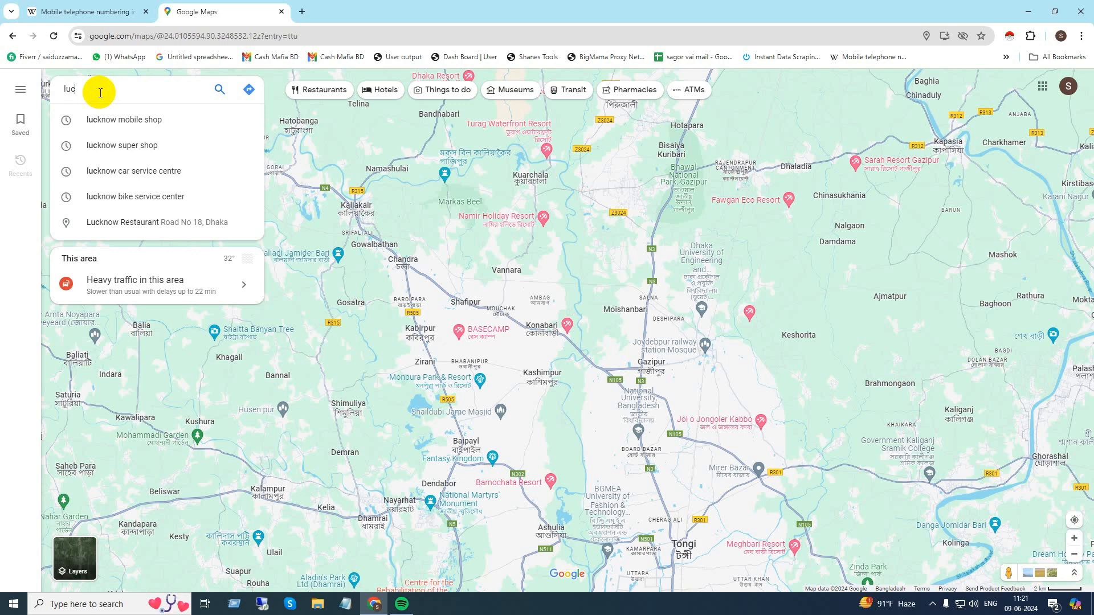
{"action": "left_click", "coordinate": [110, 128]}
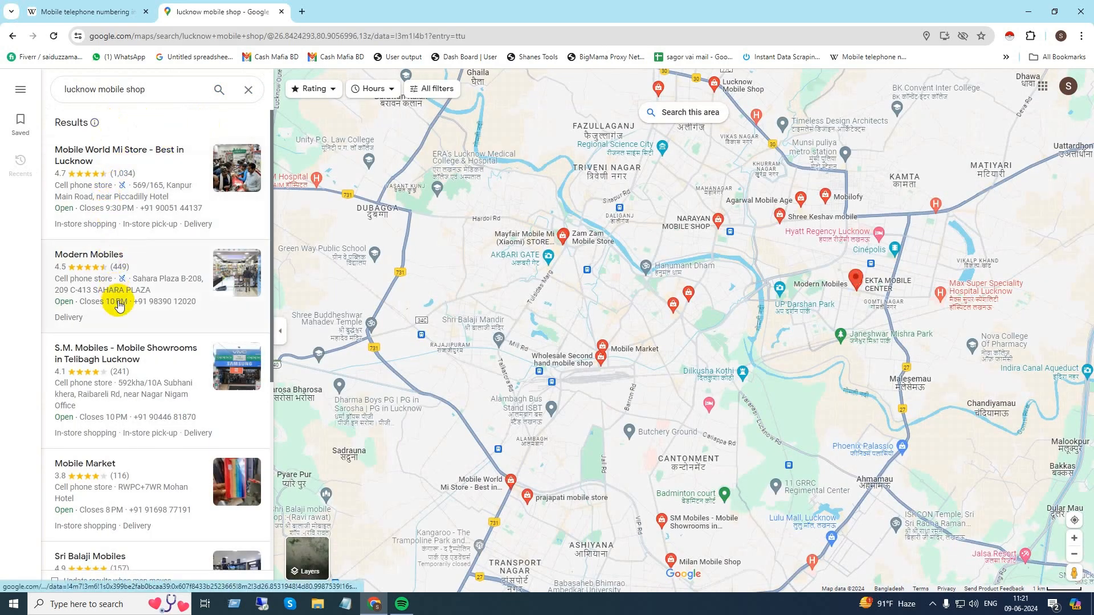
Step: Look through the Lucknow mobile shop results and check the contact details of the Mobile Market listing
{"action": "scroll", "coordinate": [118, 308], "scroll_direction": "down", "scroll_amount": 3}
{"action": "scroll", "coordinate": [119, 319], "scroll_direction": "down", "scroll_amount": 6}
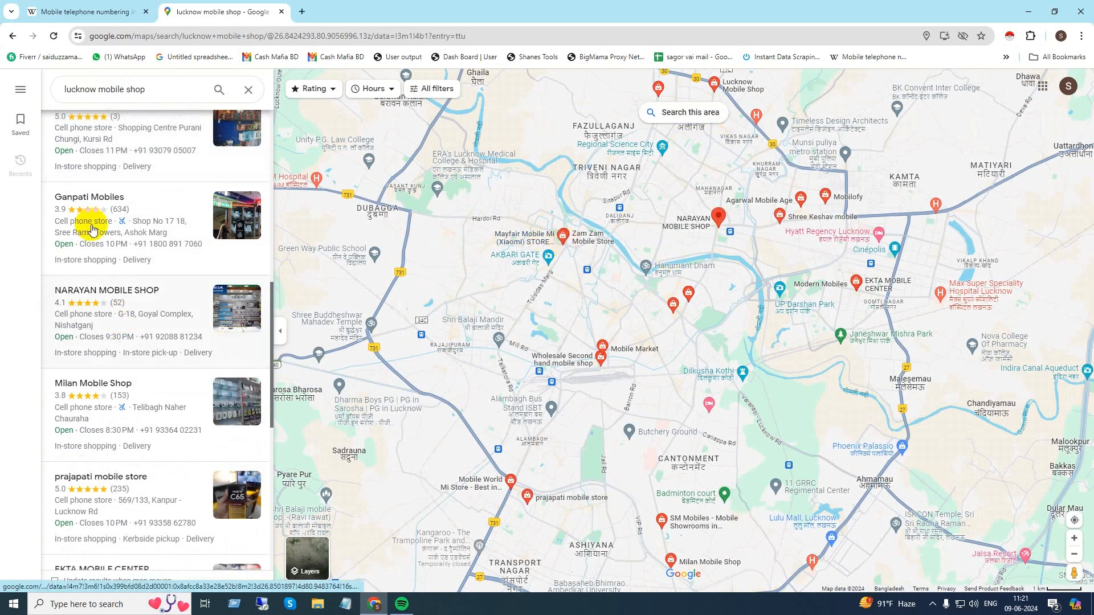
{"action": "scroll", "coordinate": [176, 361], "scroll_direction": "up", "scroll_amount": 6}
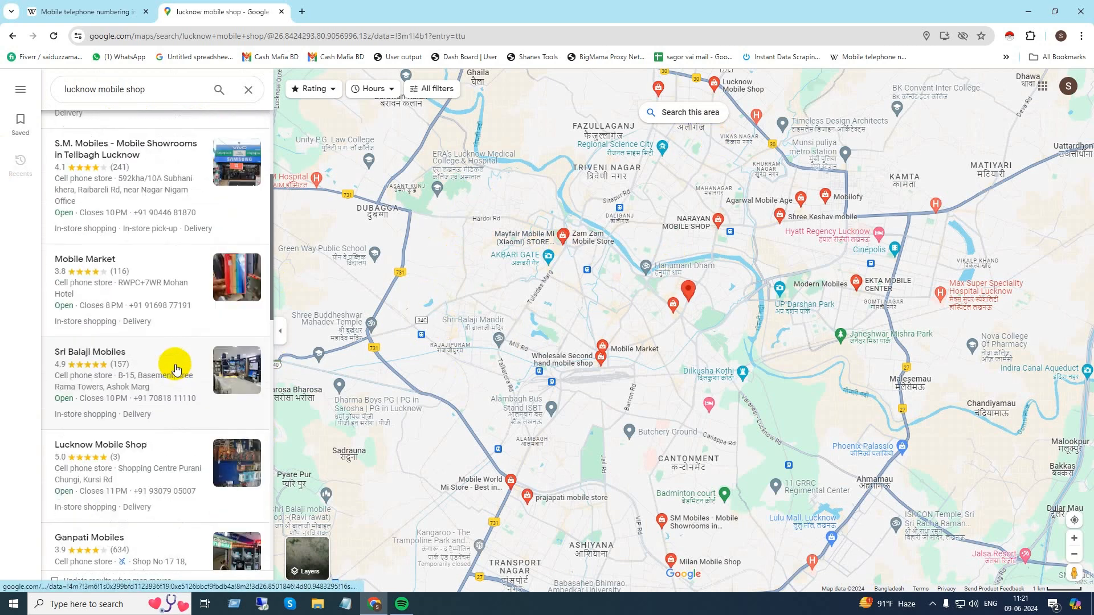
{"action": "left_click", "coordinate": [141, 299]}
{"action": "scroll", "coordinate": [402, 302], "scroll_direction": "down", "scroll_amount": 3}
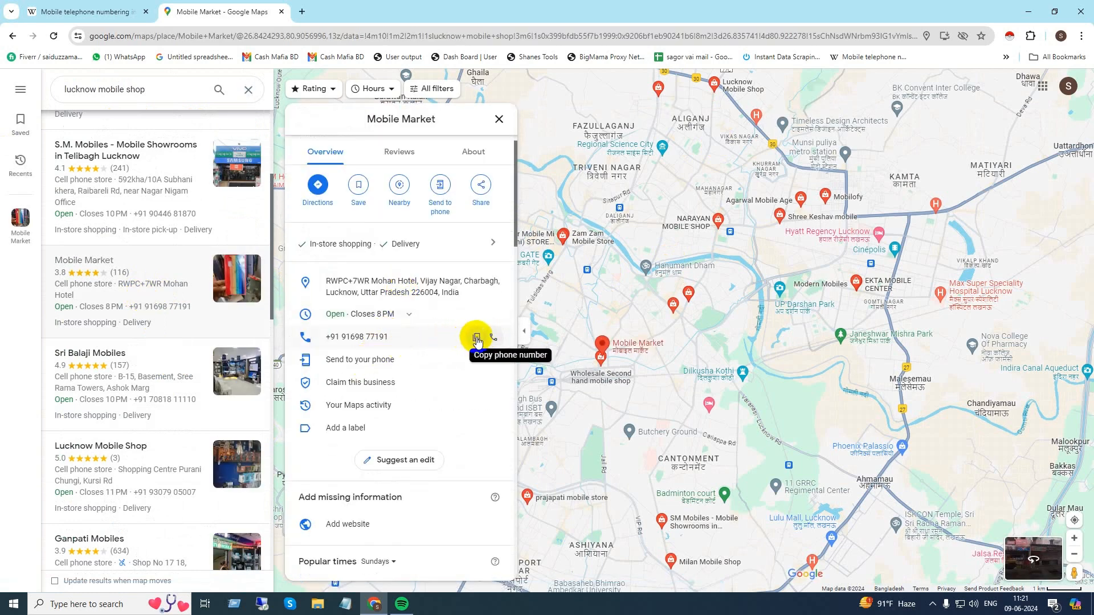
{"action": "left_click", "coordinate": [499, 118]}
{"action": "scroll", "coordinate": [186, 242], "scroll_direction": "up", "scroll_amount": 4}
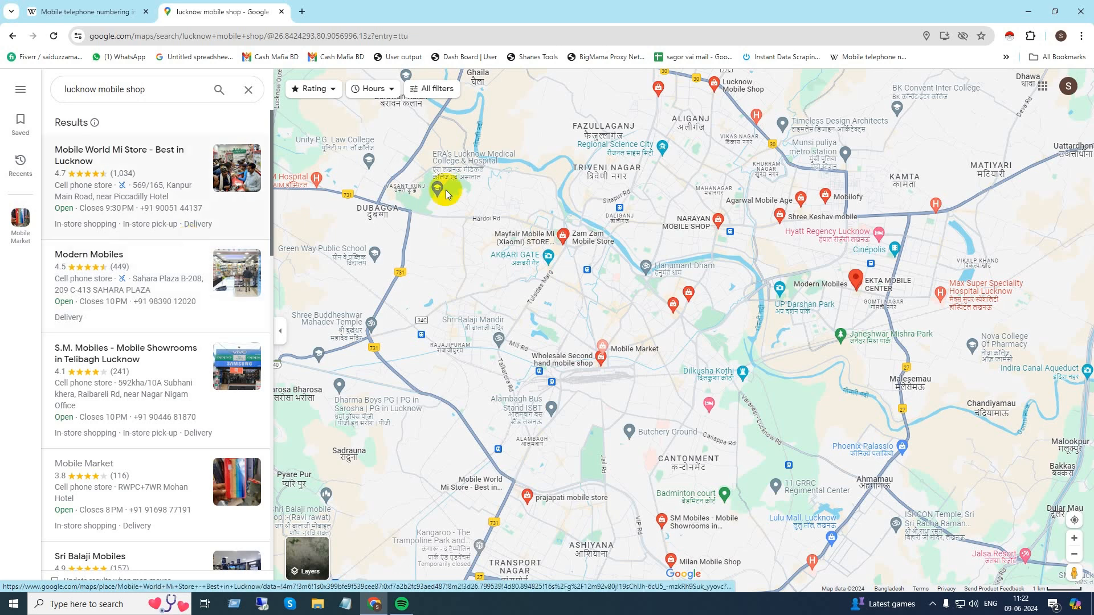
Step: Start Instant Data Scraper on the map results and switch its detected table to the list of shops
{"action": "left_click", "coordinate": [1009, 36]}
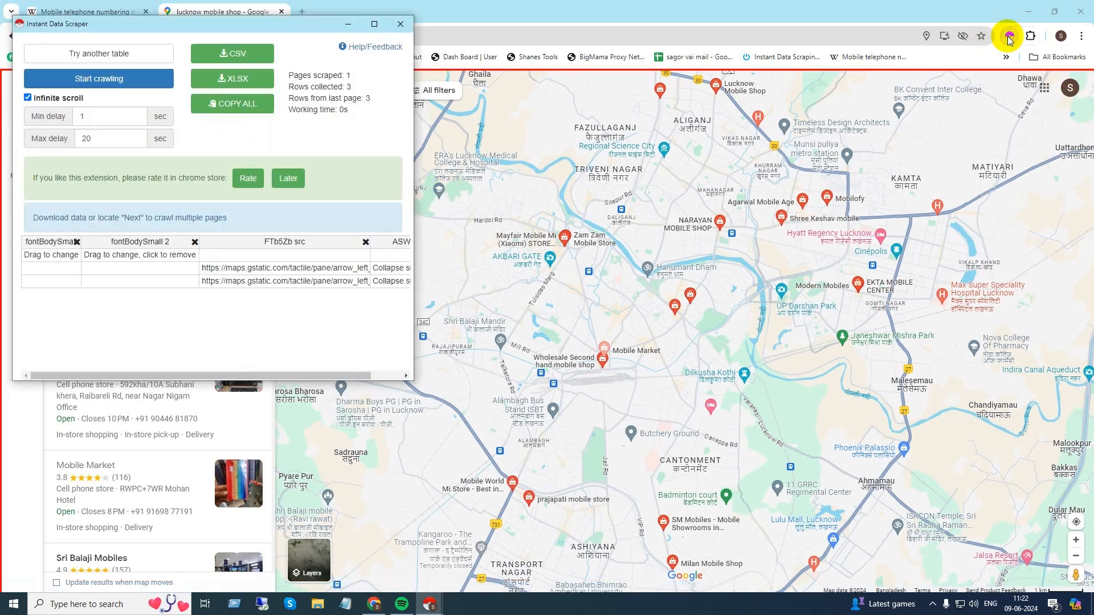
{"action": "left_click_drag", "start_coordinate": [233, 27], "coordinate": [547, 109]}
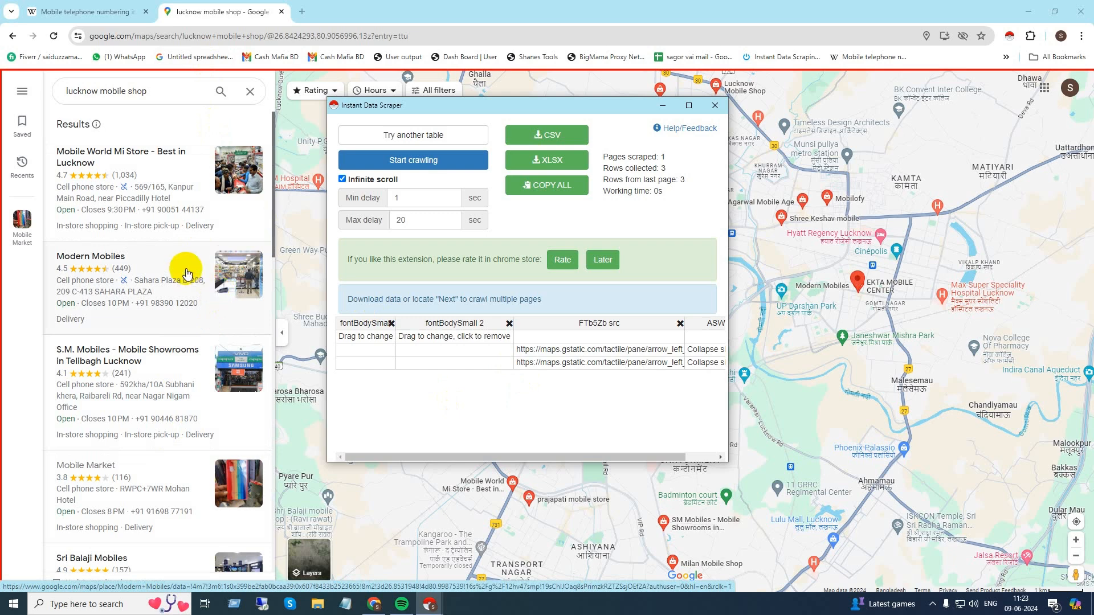
{"action": "left_click", "coordinate": [403, 142]}
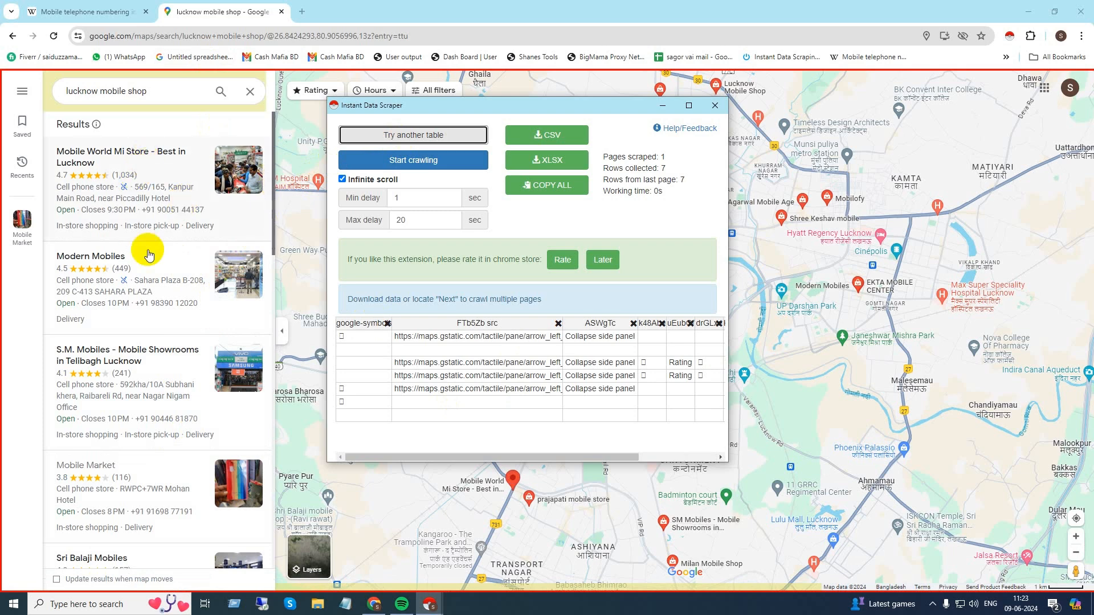
{"action": "left_click", "coordinate": [385, 137]}
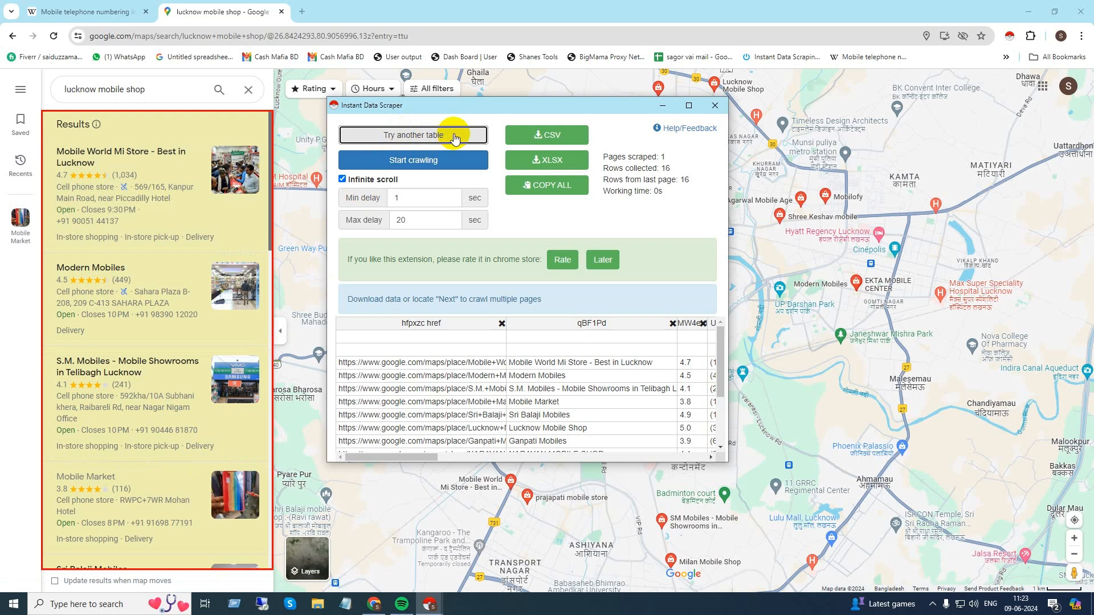
Step: Crawl the whole shop list with infinite scroll and bring the scraped phone number column into view
{"action": "left_click", "coordinate": [401, 162]}
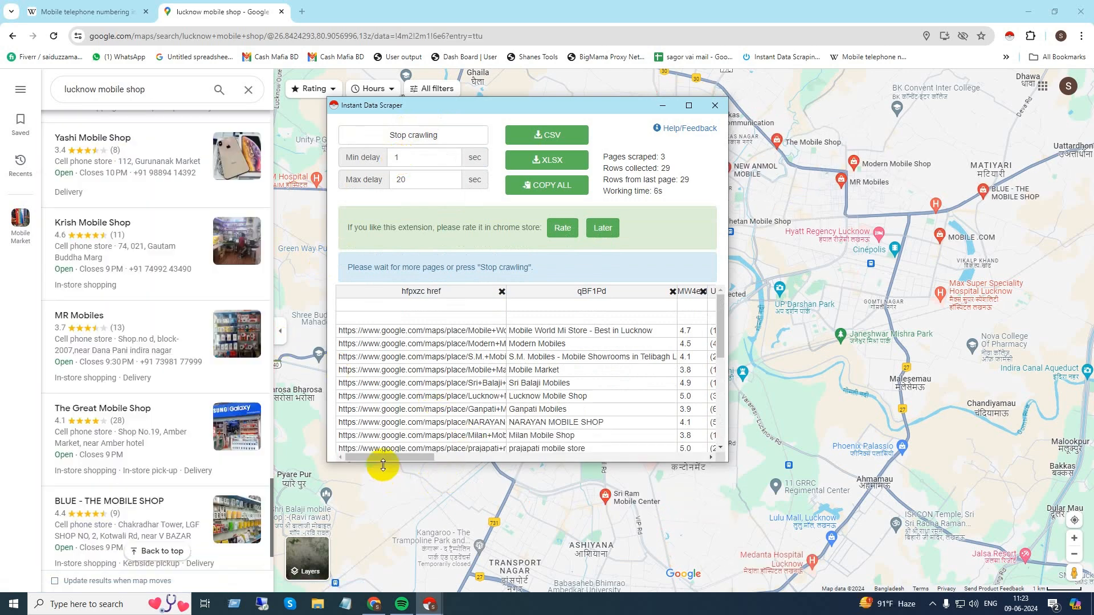
{"action": "left_click_drag", "start_coordinate": [391, 459], "coordinate": [606, 447]}
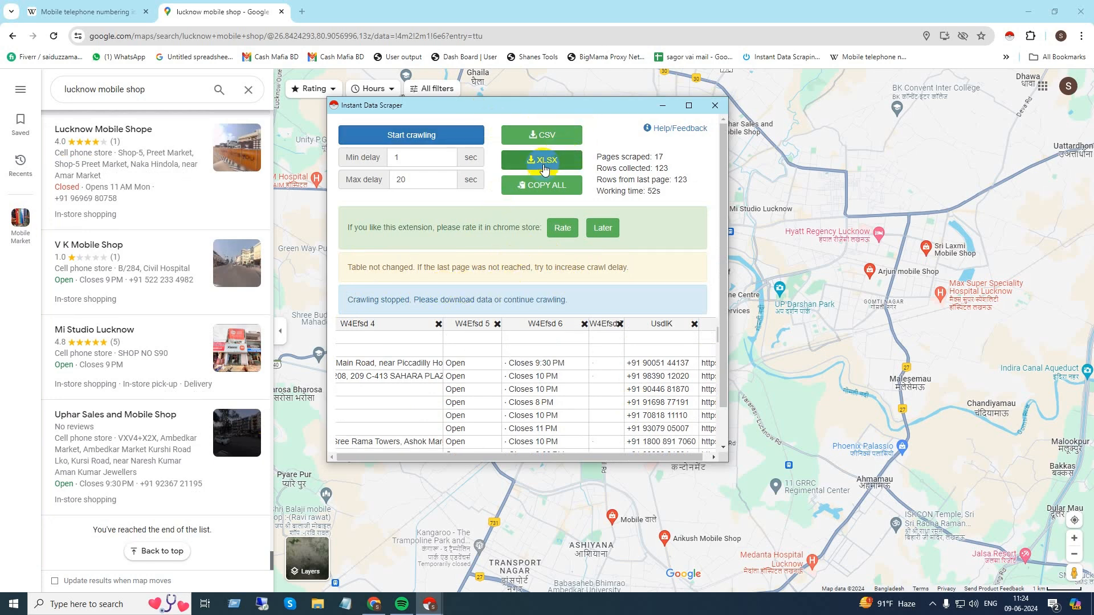
{"action": "left_click", "coordinate": [538, 192]}
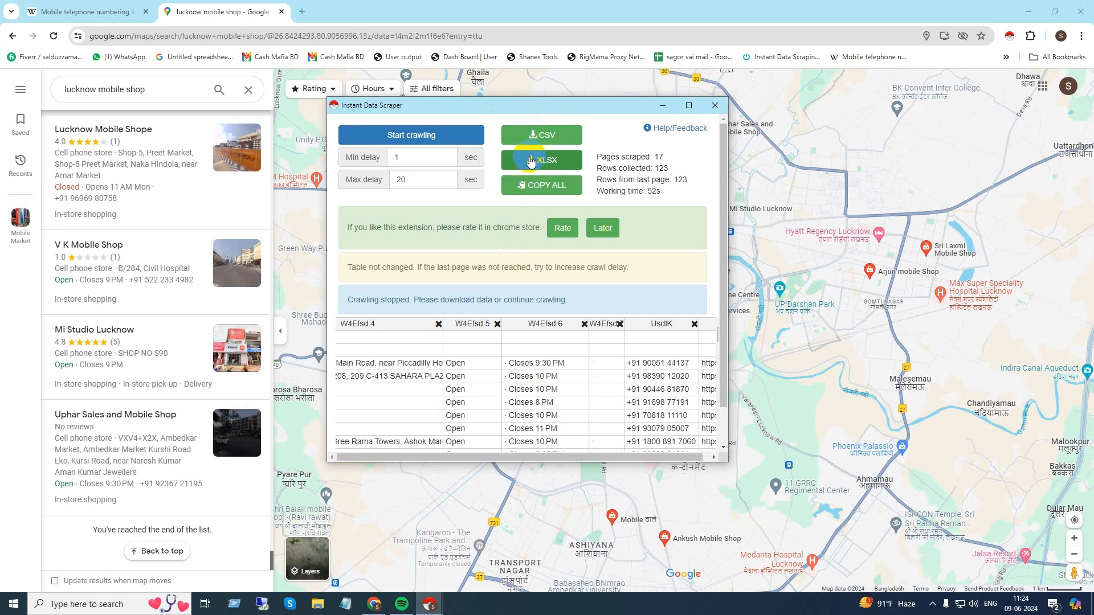
Step: Switch to the Wikipedia number series tab and arrange the reduced browser window and the scraper window side by side
{"action": "left_click", "coordinate": [61, 16]}
{"action": "left_click", "coordinate": [1059, 12]}
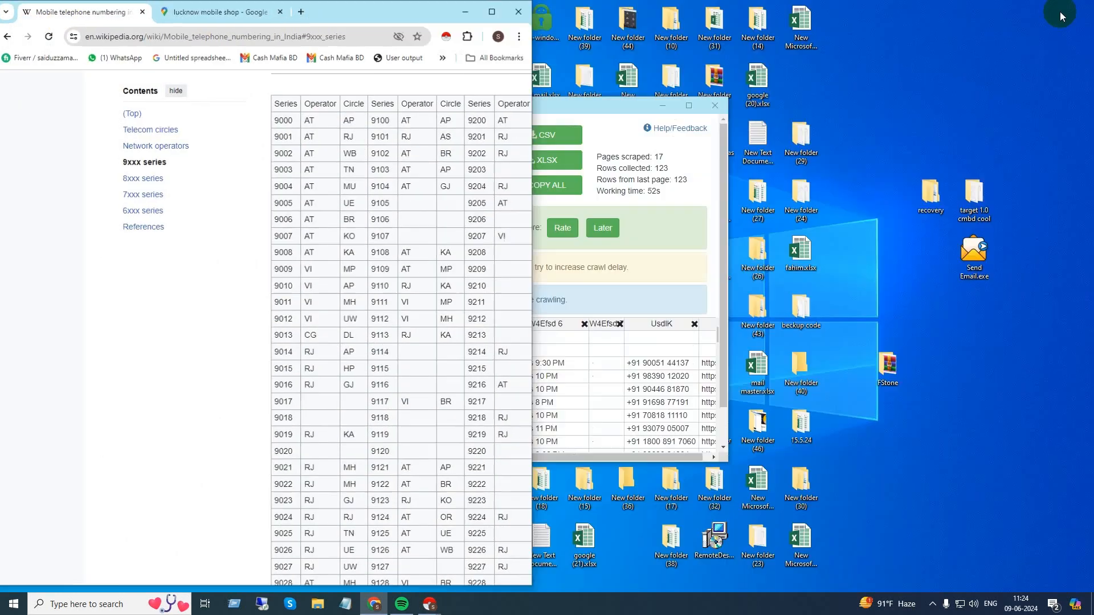
{"action": "left_click", "coordinate": [689, 59]}
{"action": "left_click_drag", "start_coordinate": [574, 104], "coordinate": [795, 93]}
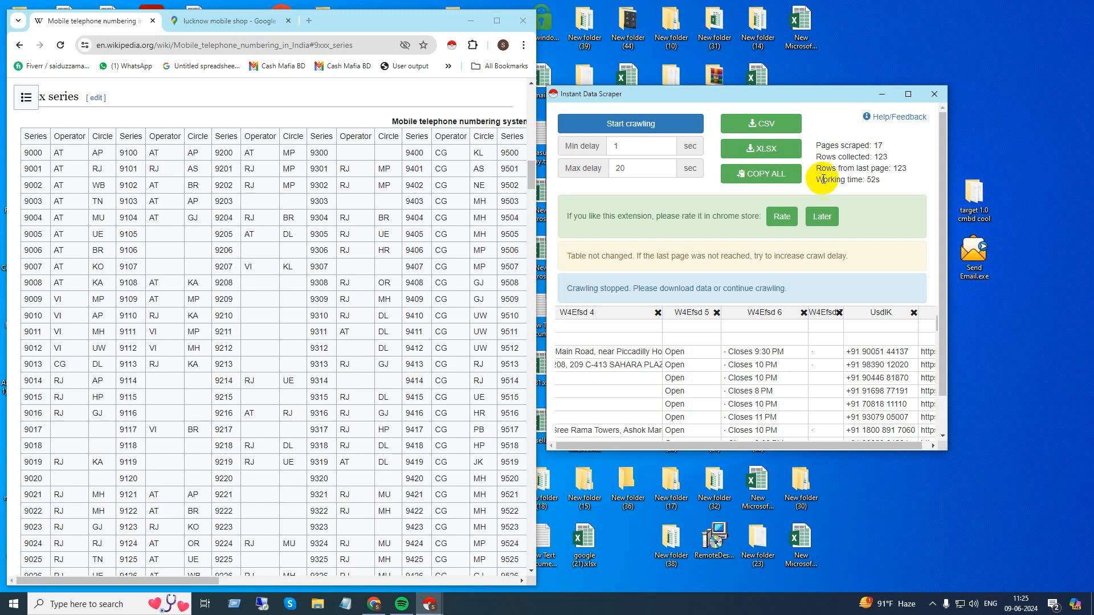
Step: Download the scraped shop data as XLSX, place the file on the desktop and close the scraper
{"action": "scroll", "coordinate": [828, 193], "scroll_direction": "down", "scroll_amount": 1}
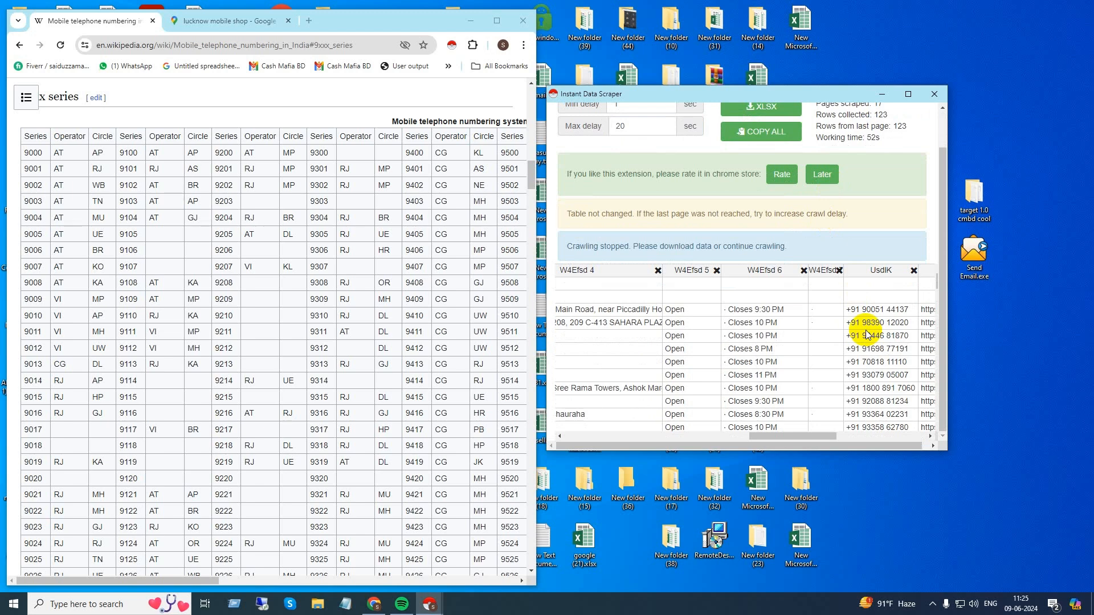
{"action": "scroll", "coordinate": [867, 334], "scroll_direction": "up", "scroll_amount": 1}
{"action": "left_click", "coordinate": [780, 150]}
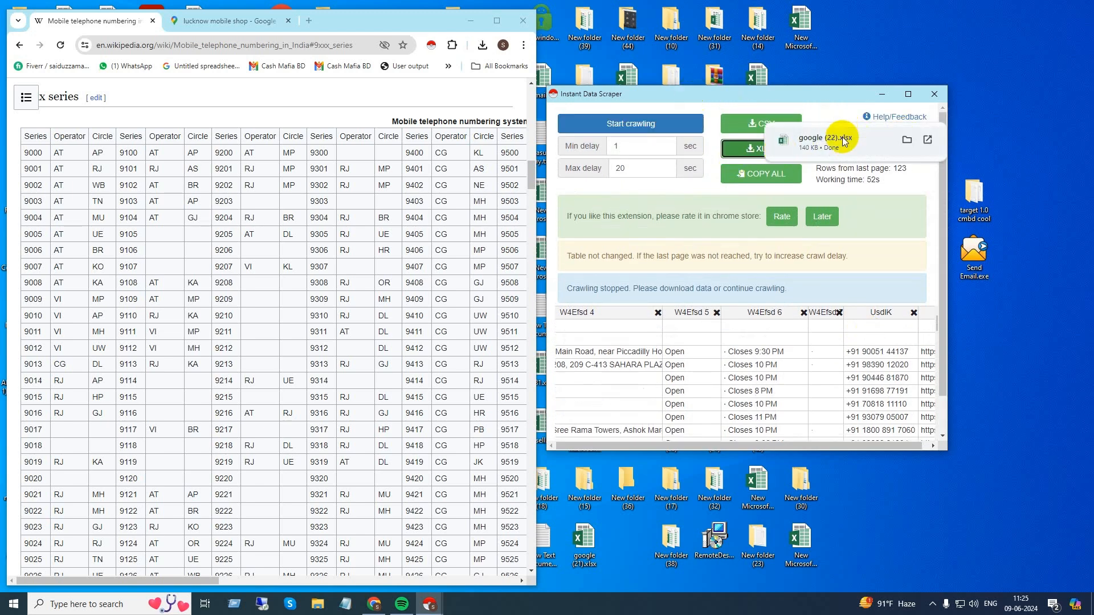
{"action": "left_click_drag", "start_coordinate": [844, 142], "coordinate": [1007, 354]}
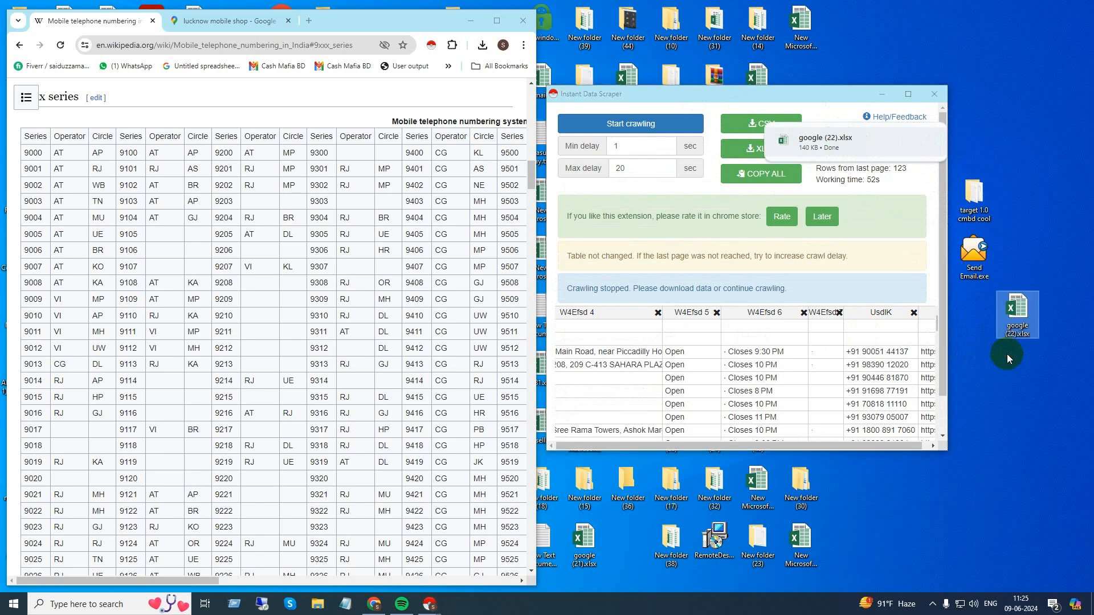
{"action": "left_click", "coordinate": [936, 95]}
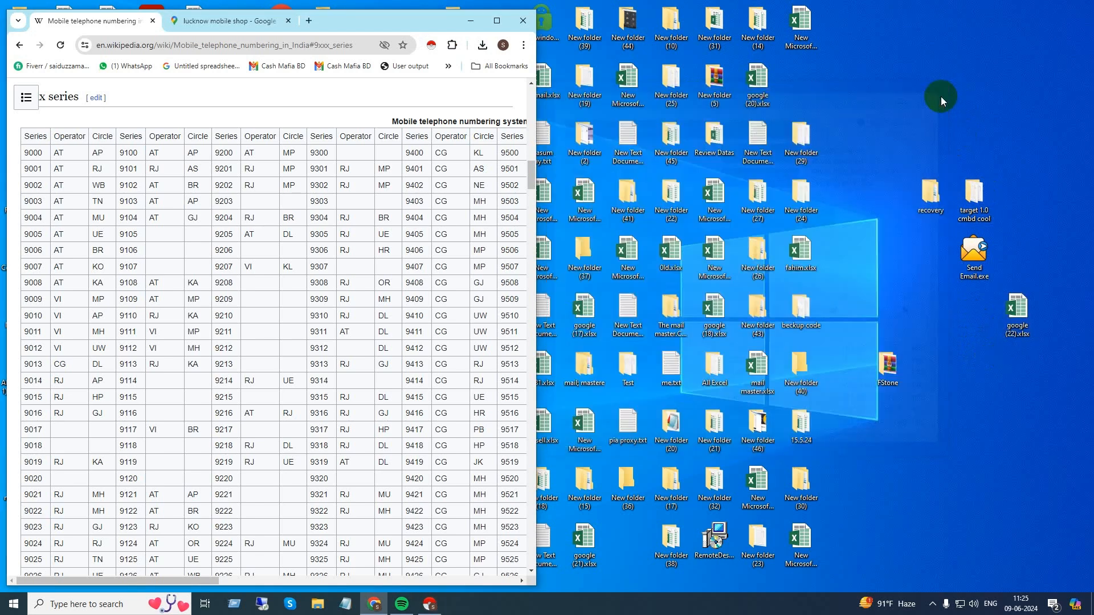
Step: Open google (22).xlsx in Excel with its content recovered, enlarge the window and enable editing
{"action": "double_click", "coordinate": [1019, 300]}
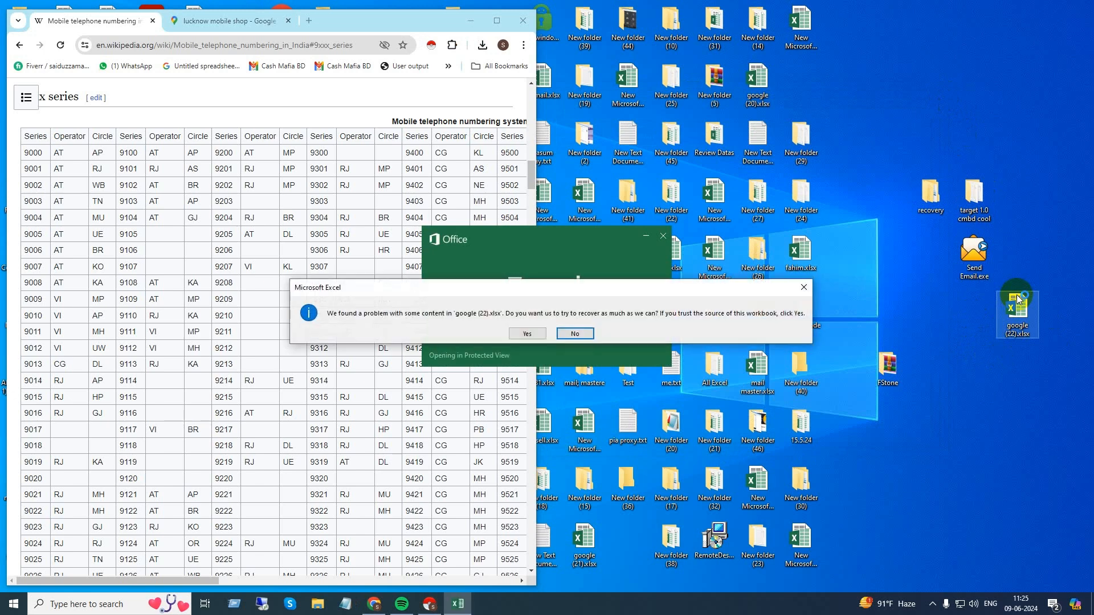
{"action": "left_click", "coordinate": [530, 333]}
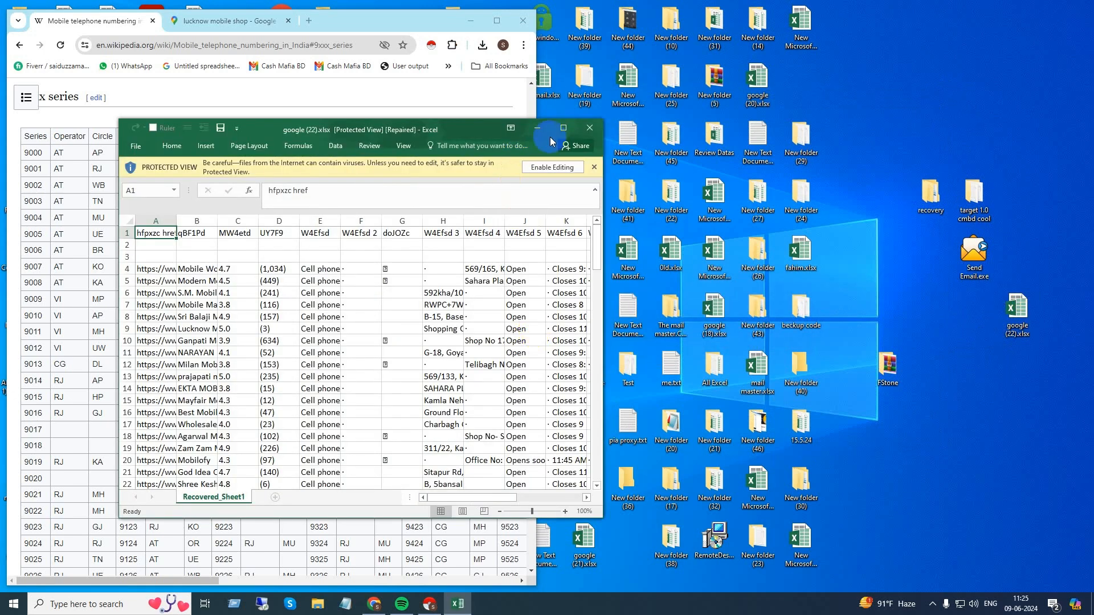
{"action": "left_click", "coordinate": [565, 126]}
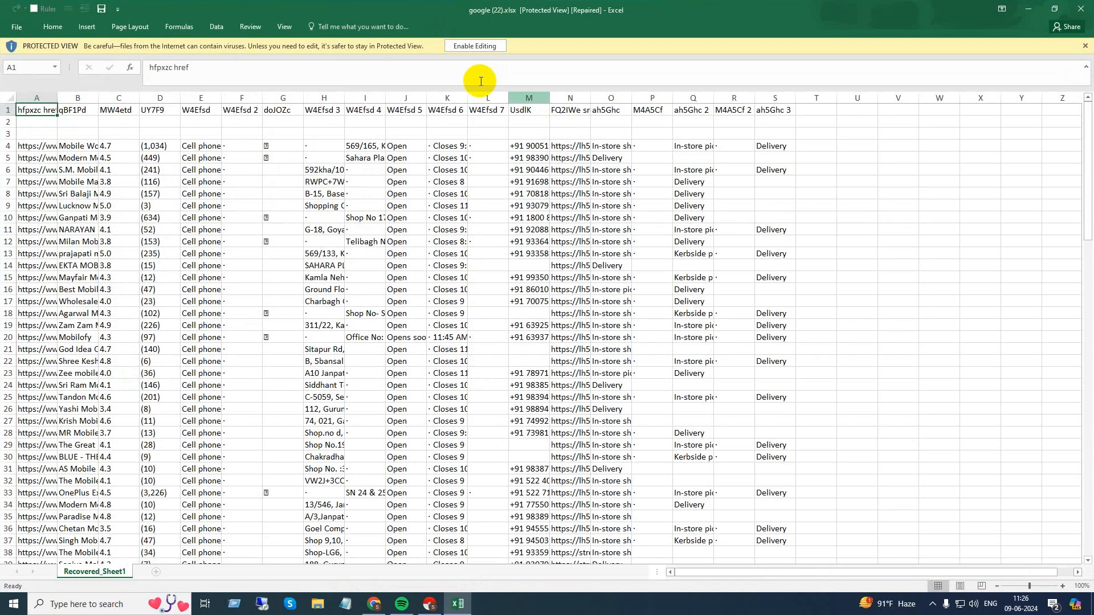
{"action": "left_click", "coordinate": [464, 46]}
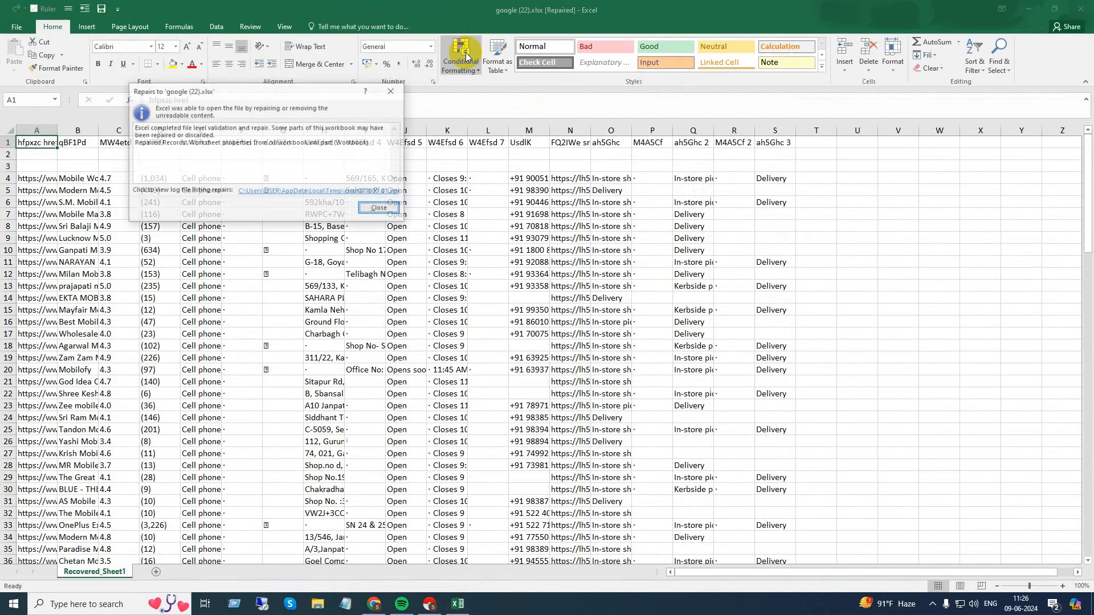
{"action": "left_click", "coordinate": [375, 209]}
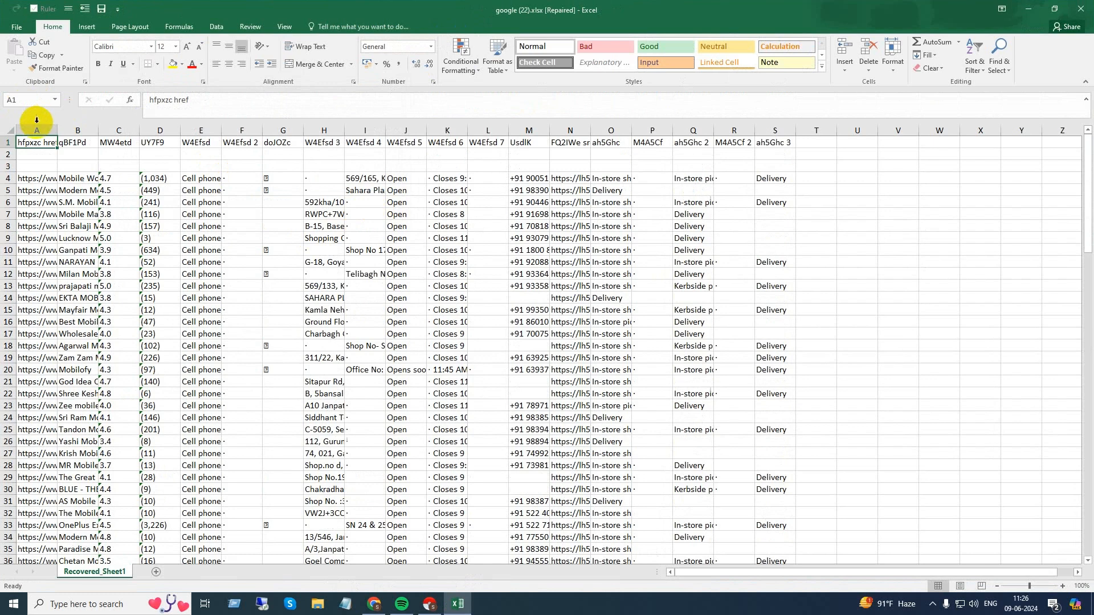
Step: Delete columns A to L and the remaining columns B to G, keeping only the UsdlK phone number column
{"action": "left_click_drag", "start_coordinate": [39, 124], "coordinate": [488, 151]}
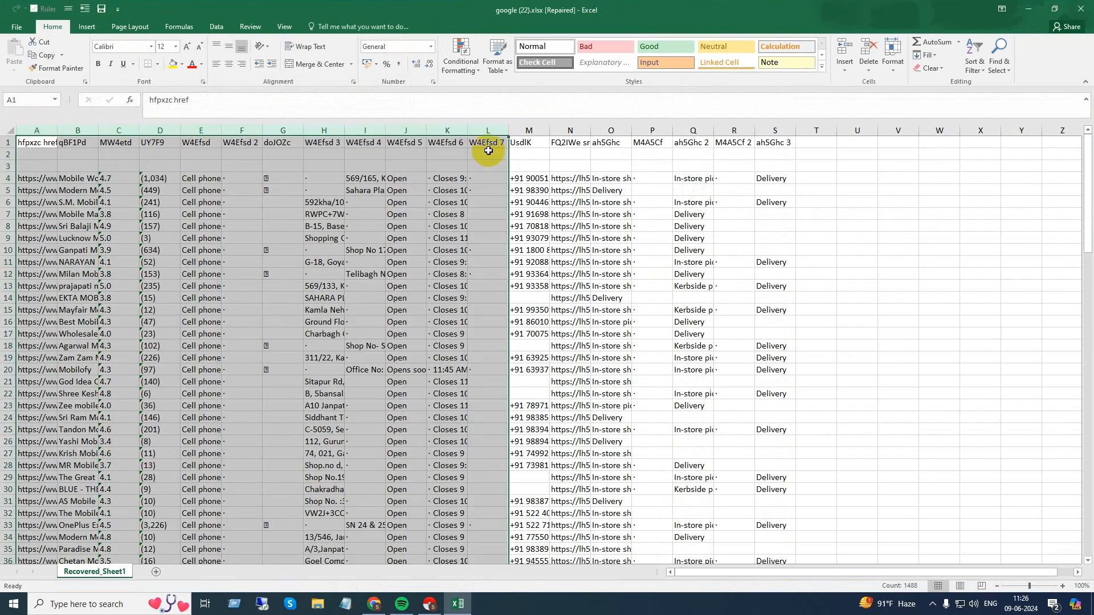
{"action": "right_click", "coordinate": [408, 130]}
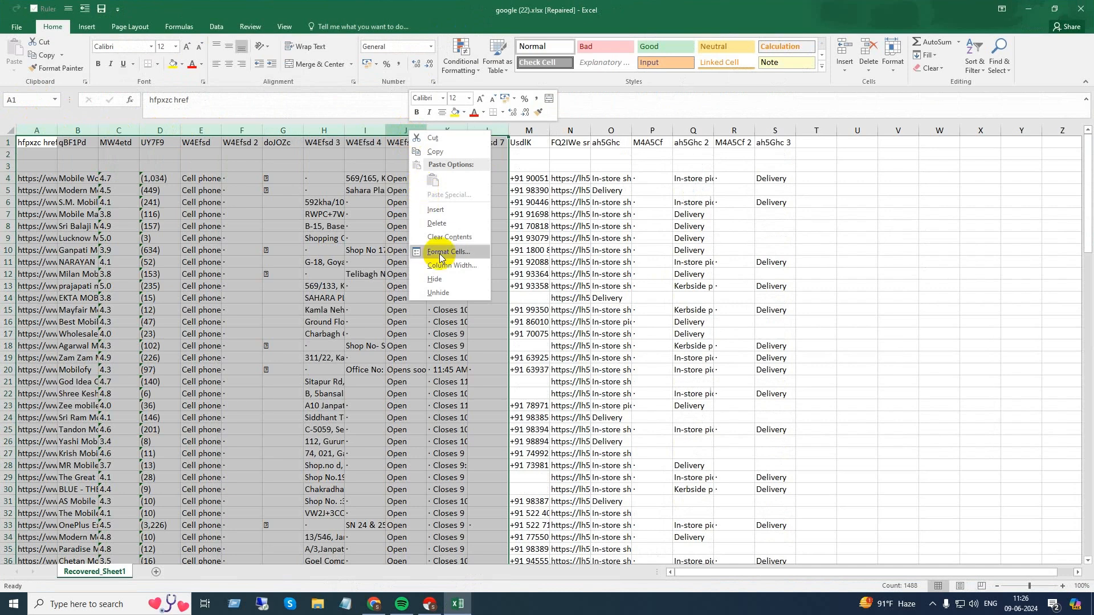
{"action": "left_click", "coordinate": [437, 218]}
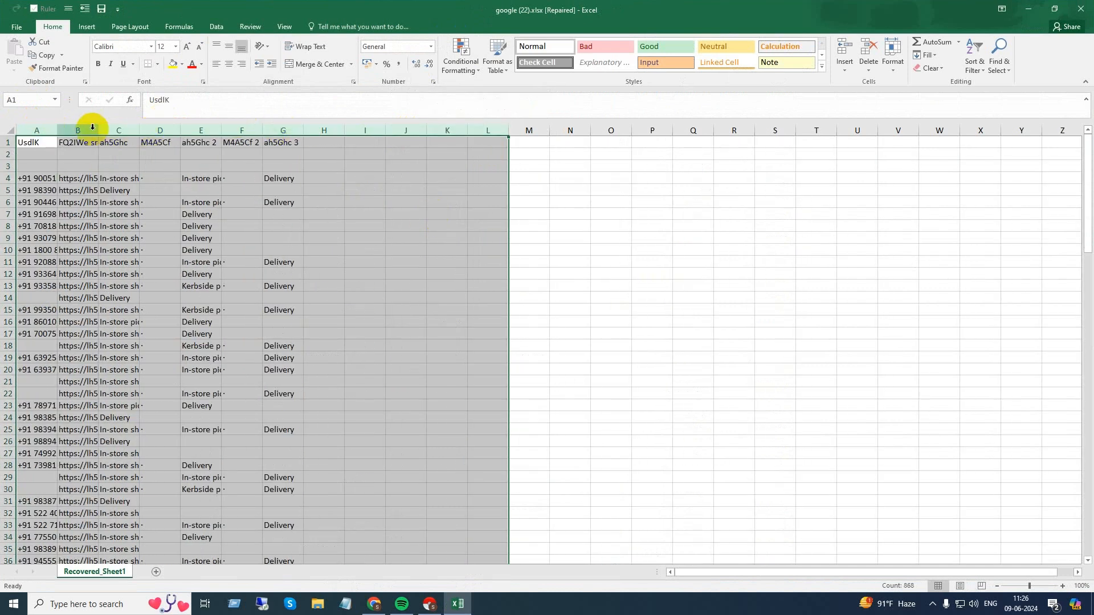
{"action": "left_click_drag", "start_coordinate": [91, 129], "coordinate": [298, 146]}
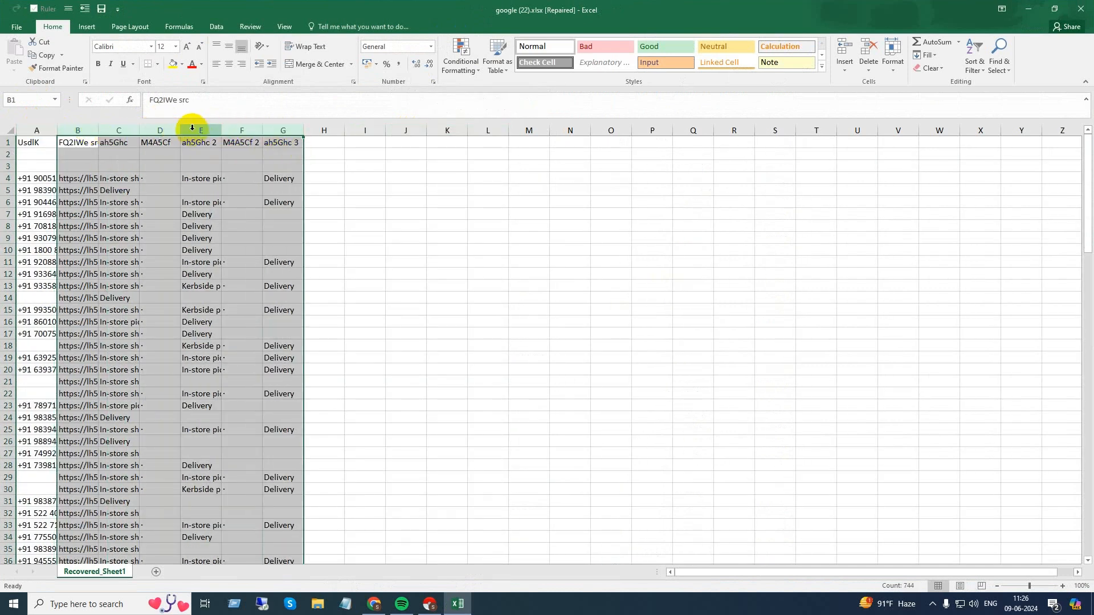
{"action": "right_click", "coordinate": [188, 134]}
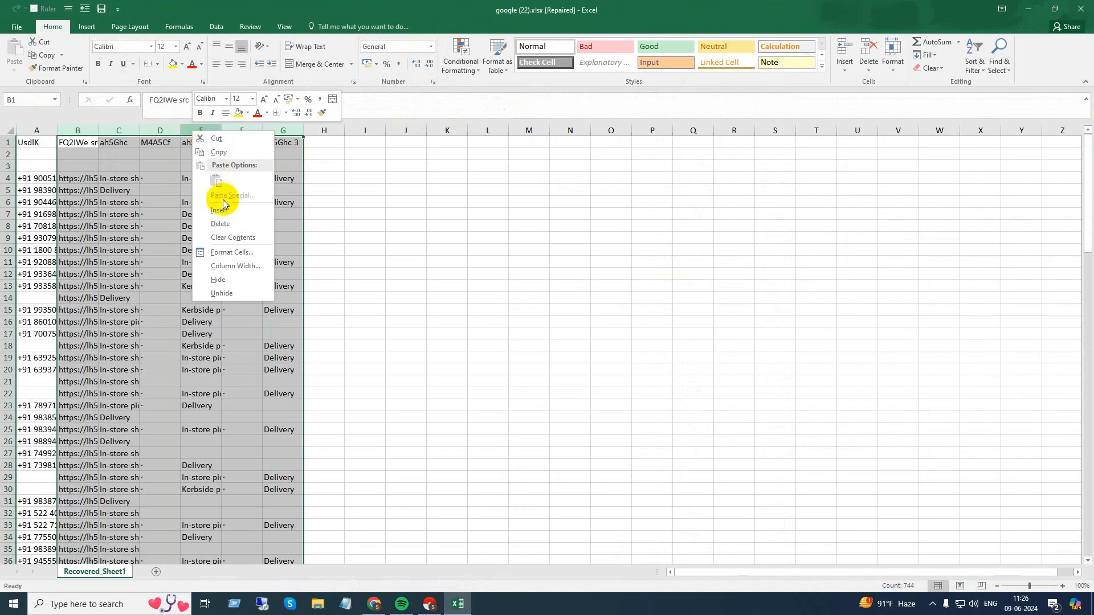
{"action": "left_click", "coordinate": [286, 224]}
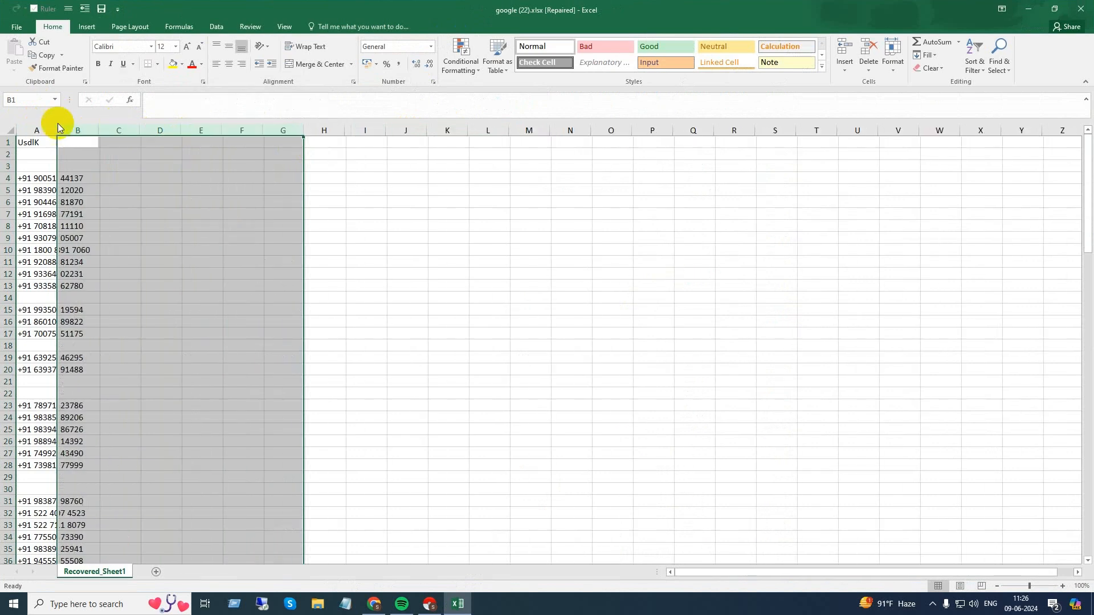
Step: Delete the header row above the phone numbers and widen column A to fit them
{"action": "left_click", "coordinate": [6, 143]}
{"action": "right_click", "coordinate": [5, 143]}
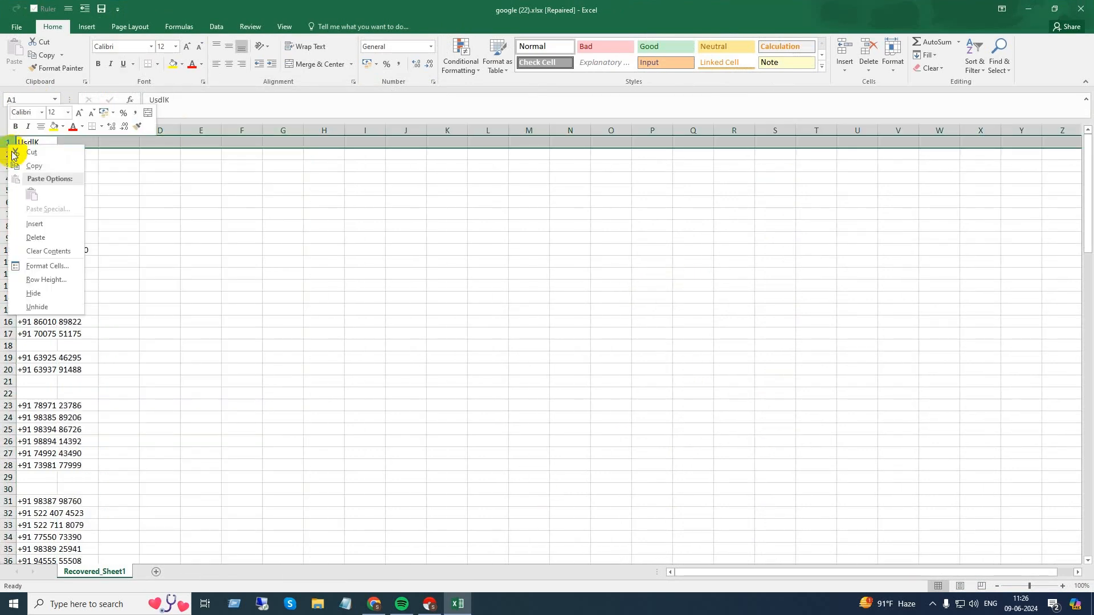
{"action": "left_click", "coordinate": [35, 237]}
{"action": "left_click", "coordinate": [162, 190]}
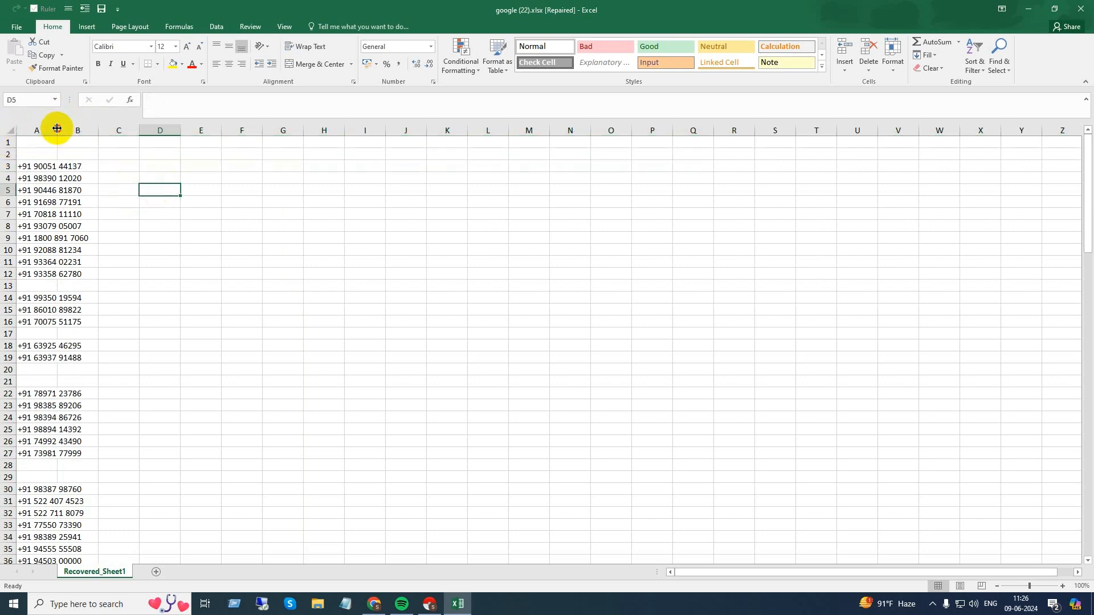
{"action": "left_click_drag", "start_coordinate": [54, 131], "coordinate": [192, 140]}
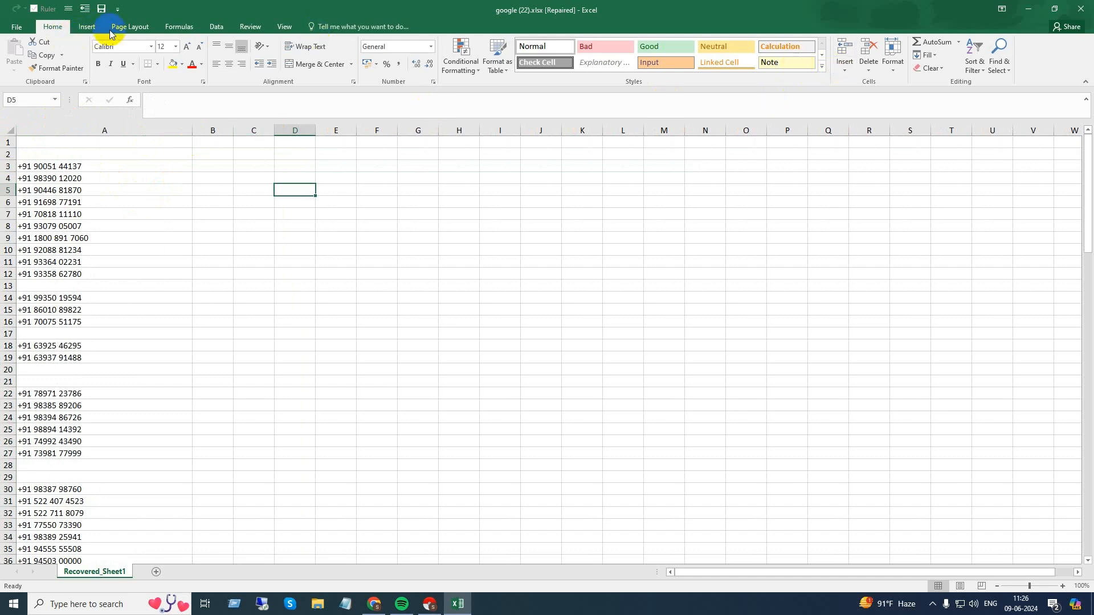
Step: Remove the duplicate values from phone number column A, treating the data as having no header row
{"action": "left_click", "coordinate": [217, 26]}
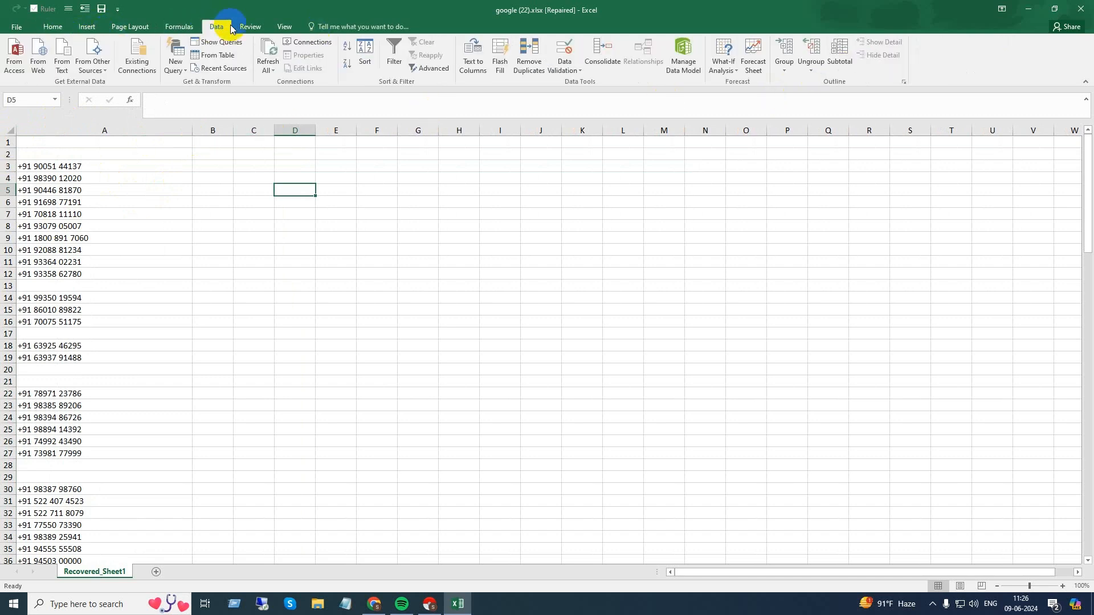
{"action": "left_click", "coordinate": [79, 130]}
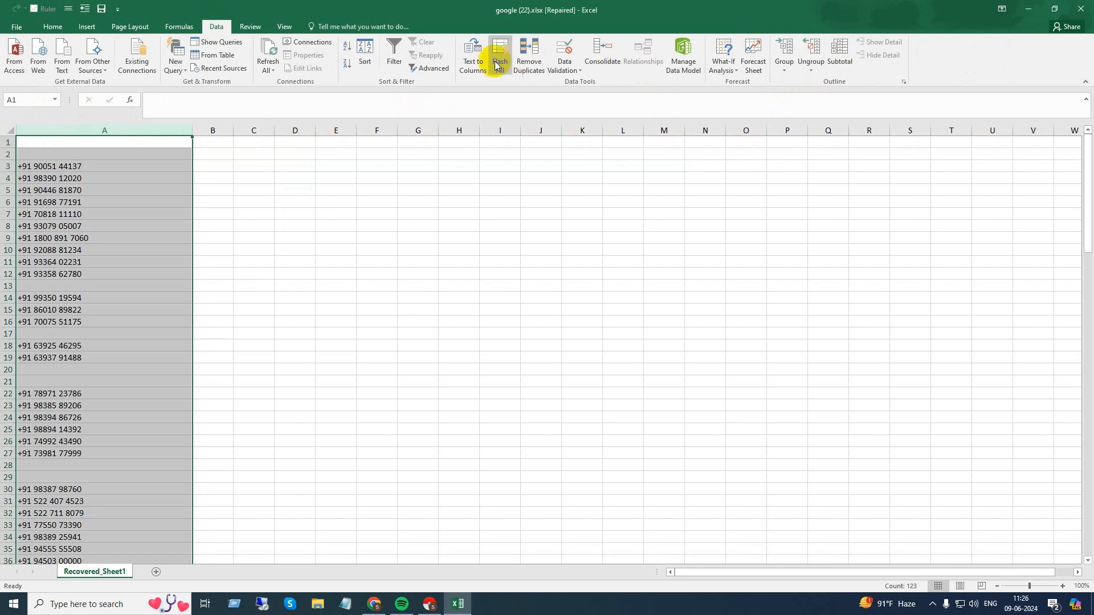
{"action": "left_click", "coordinate": [533, 67]}
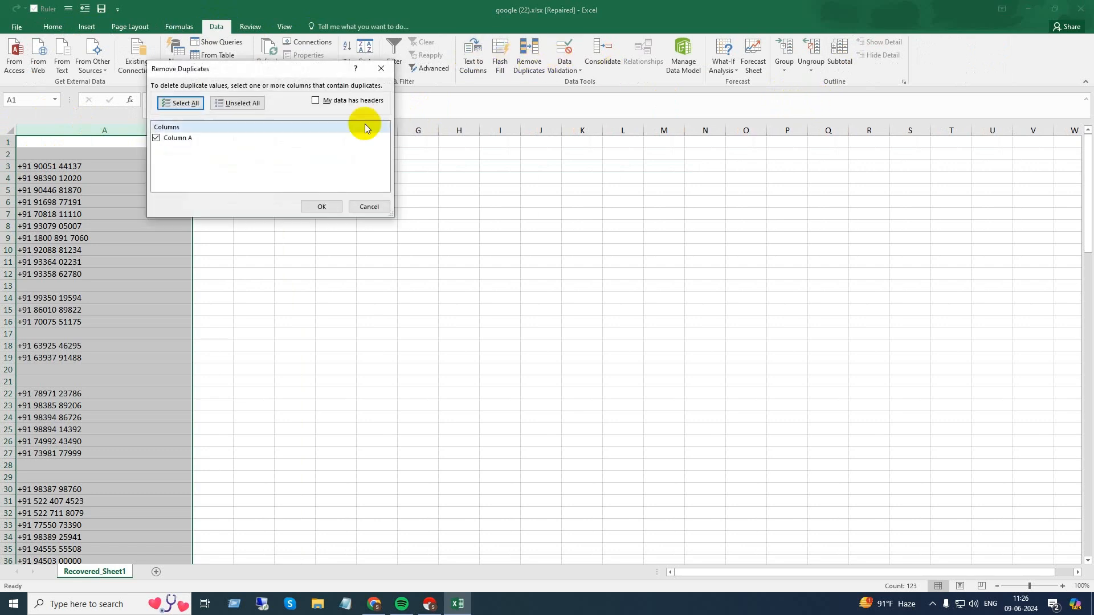
{"action": "left_click", "coordinate": [318, 210]}
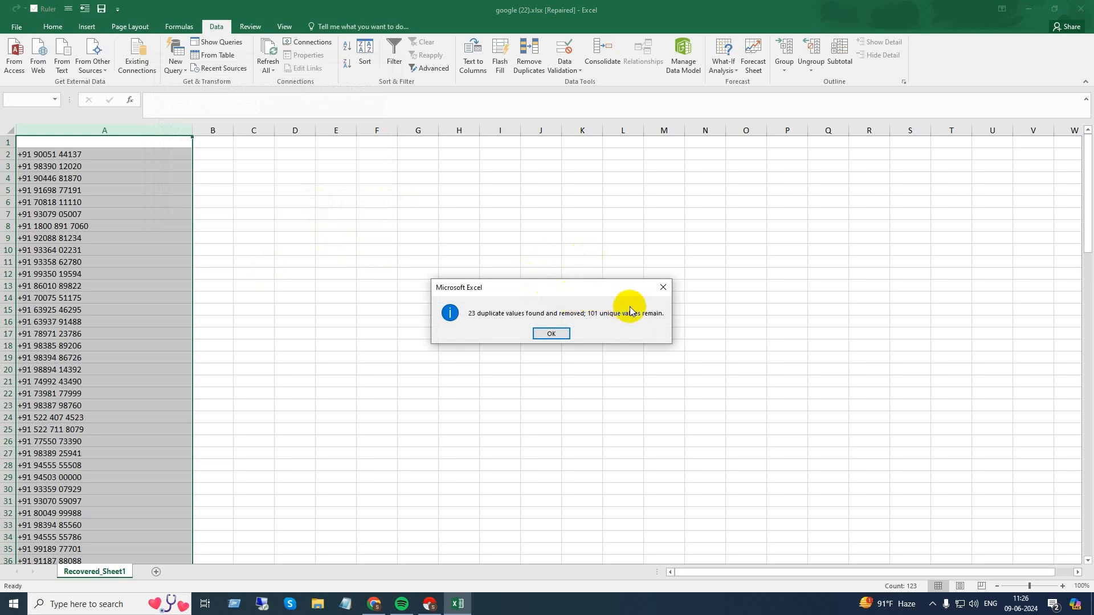
{"action": "left_click", "coordinate": [553, 334]}
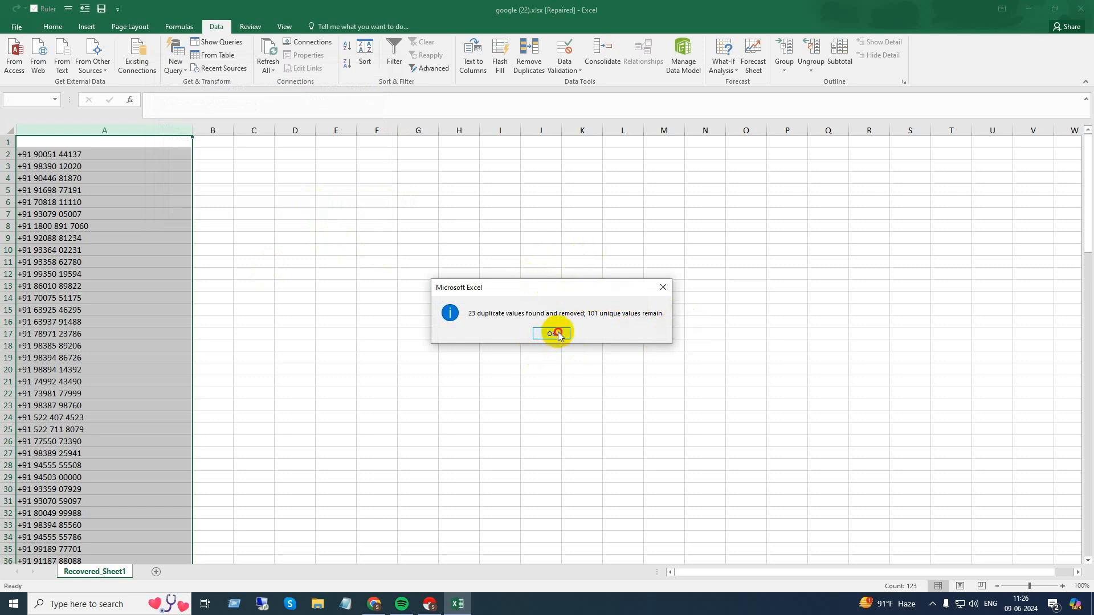
{"action": "left_click", "coordinate": [214, 166]}
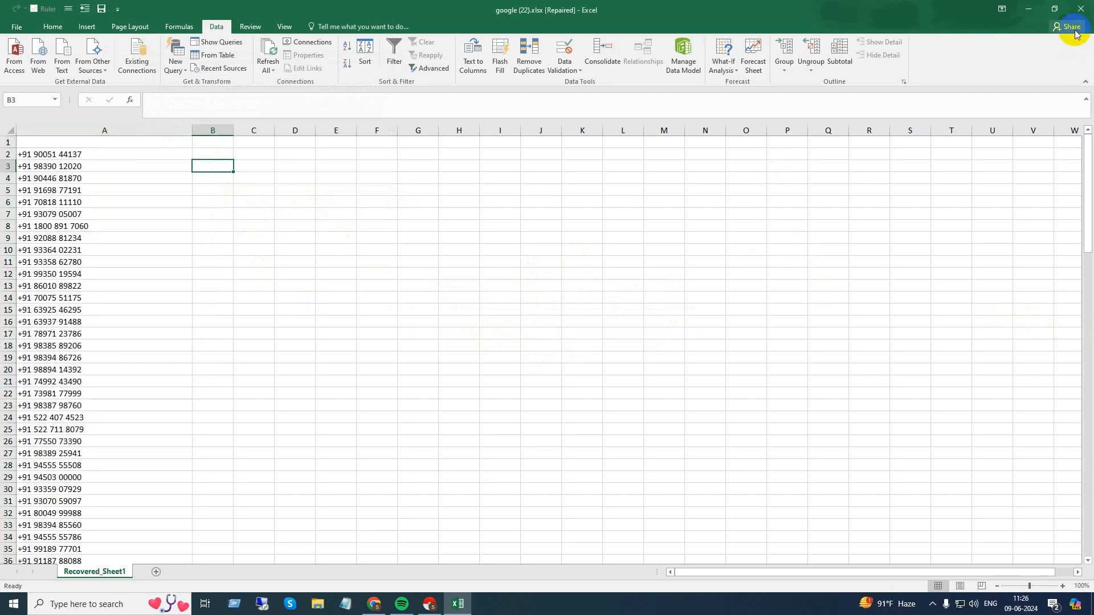
Step: Restore the workbook to a smaller window beside the Wikipedia page and search that page for series 9005
{"action": "left_click", "coordinate": [1053, 9]}
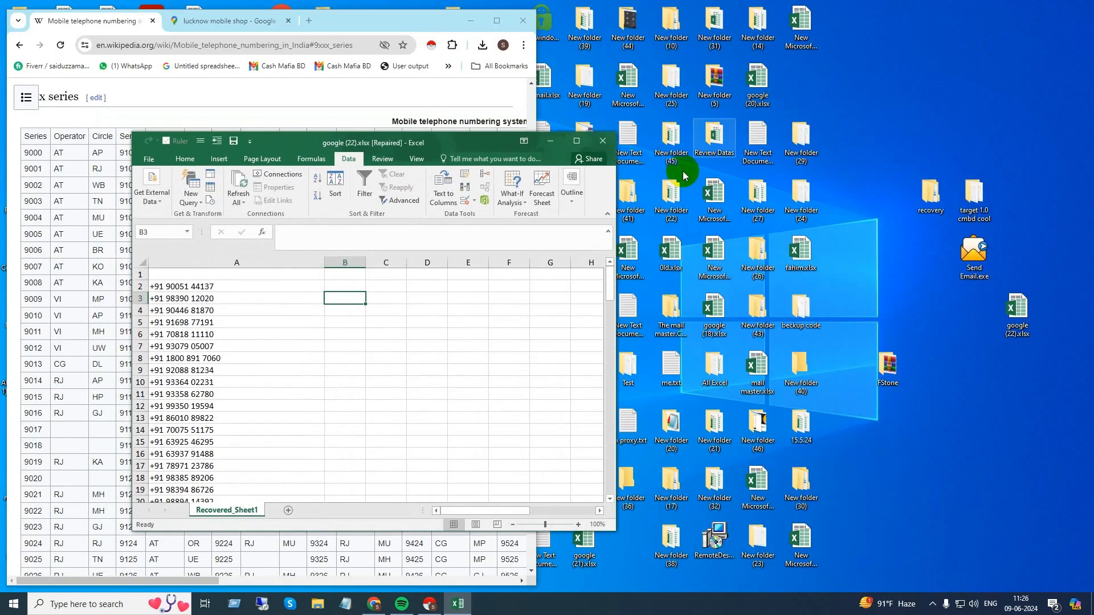
{"action": "left_click_drag", "start_coordinate": [489, 135], "coordinate": [934, 138]}
{"action": "left_click", "coordinate": [280, 97]}
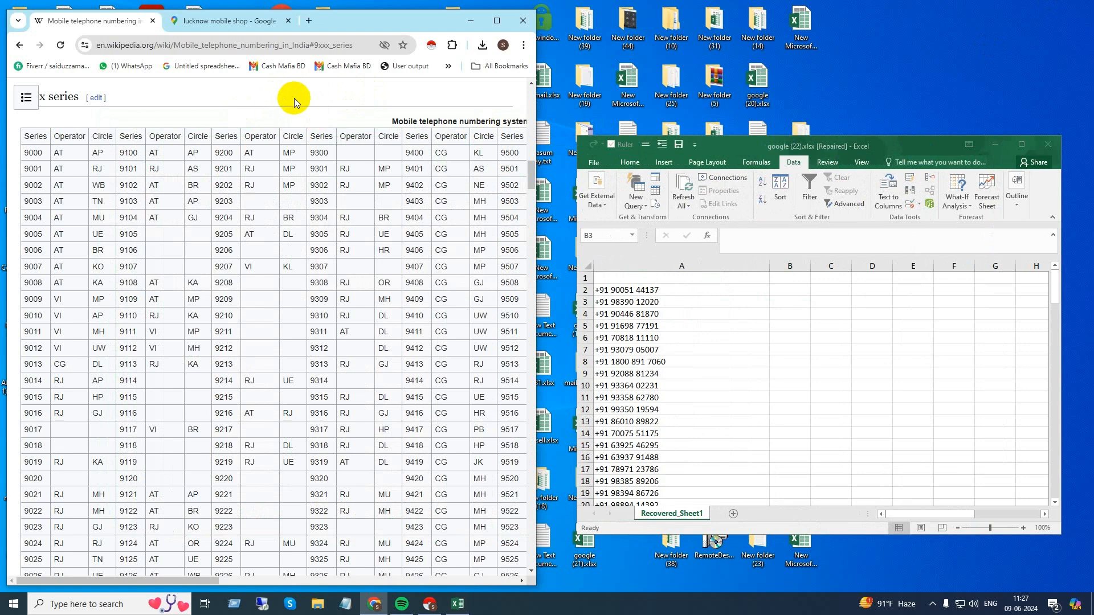
{"action": "key", "text": "ctrl+f"}
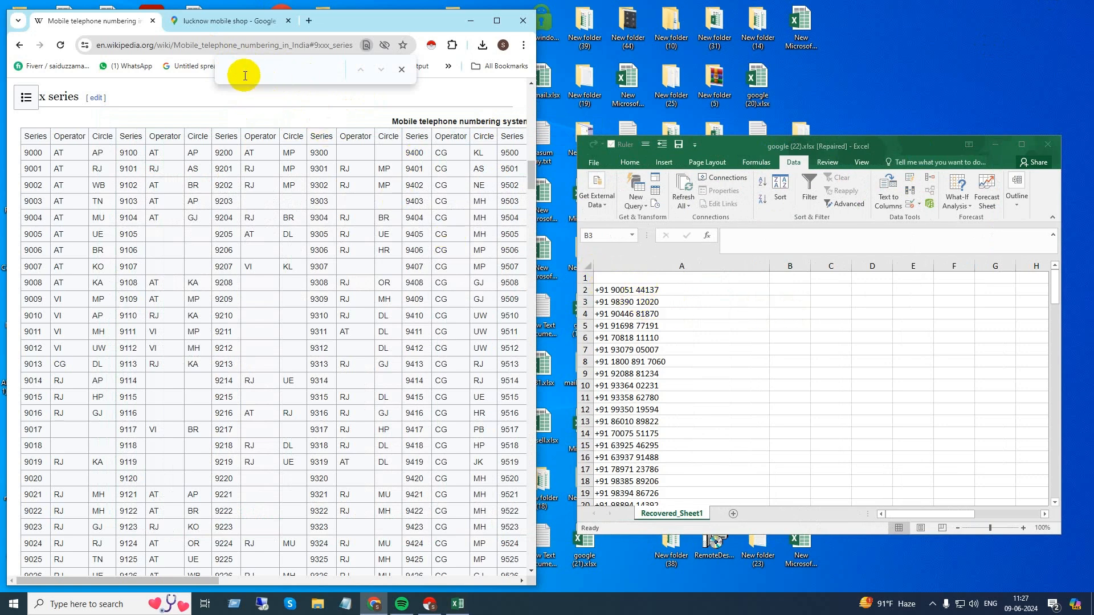
{"action": "type", "text": "005"}
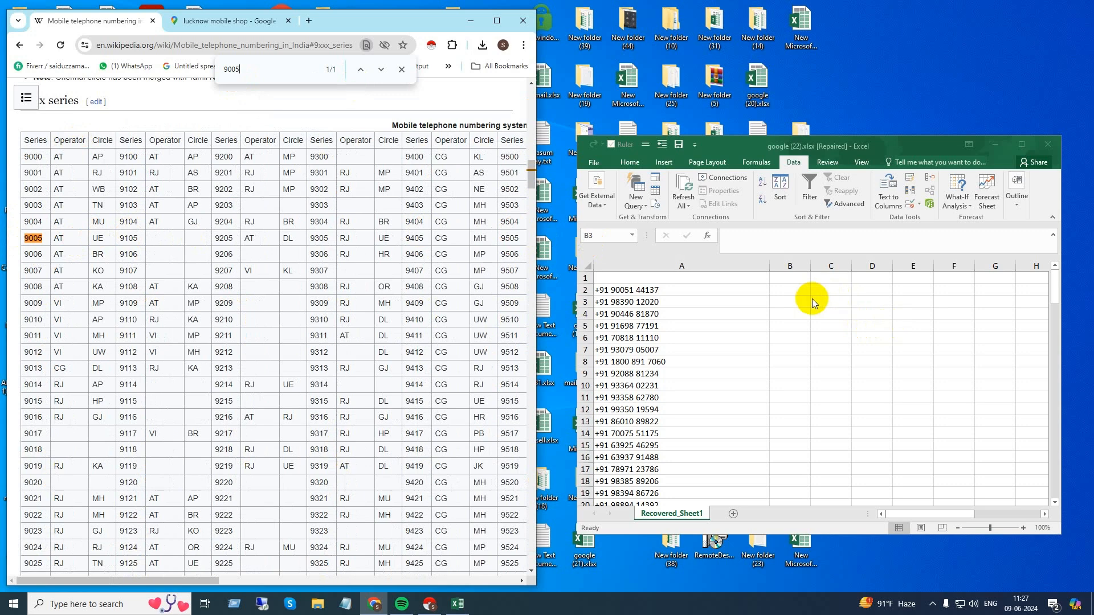
Step: Enter operator "at" in B2 and circle "ue" in C2 for the first phone number
{"action": "left_click", "coordinate": [788, 286]}
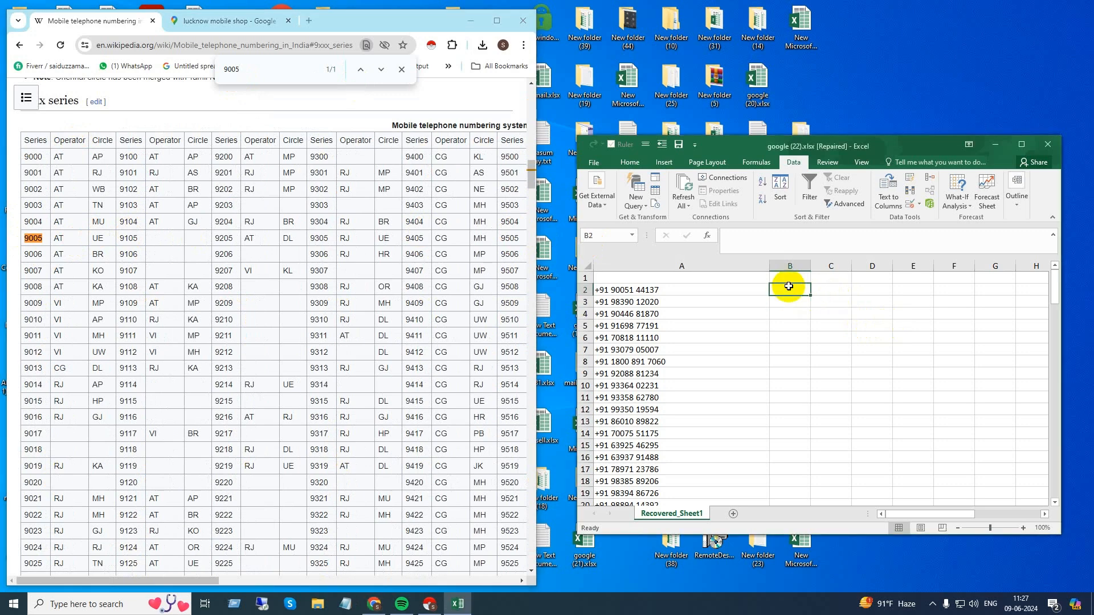
{"action": "type", "text": "at"}
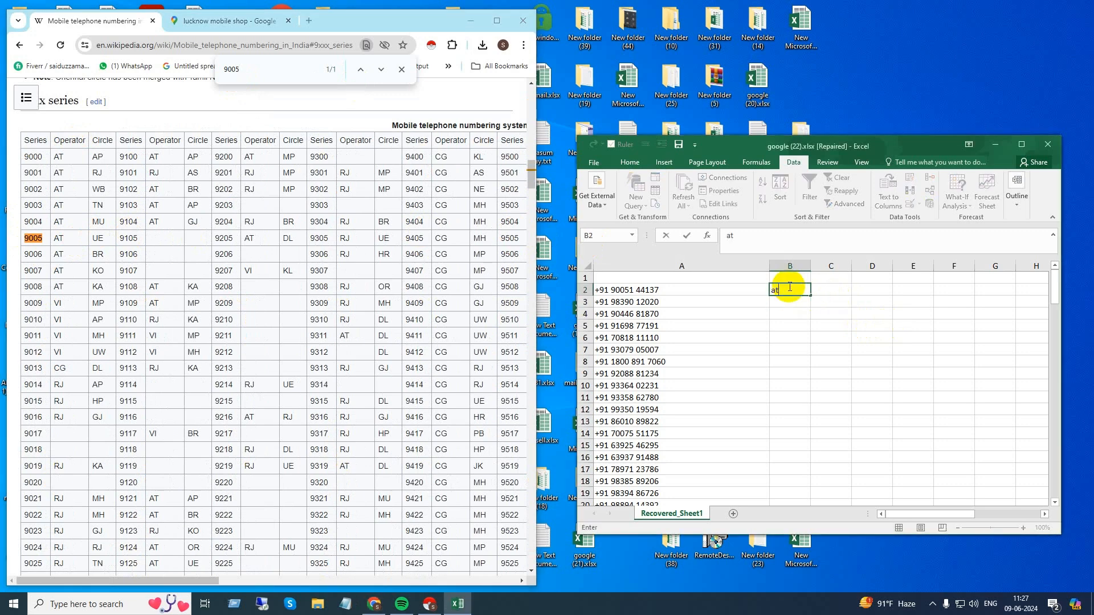
{"action": "left_click", "coordinate": [829, 288]}
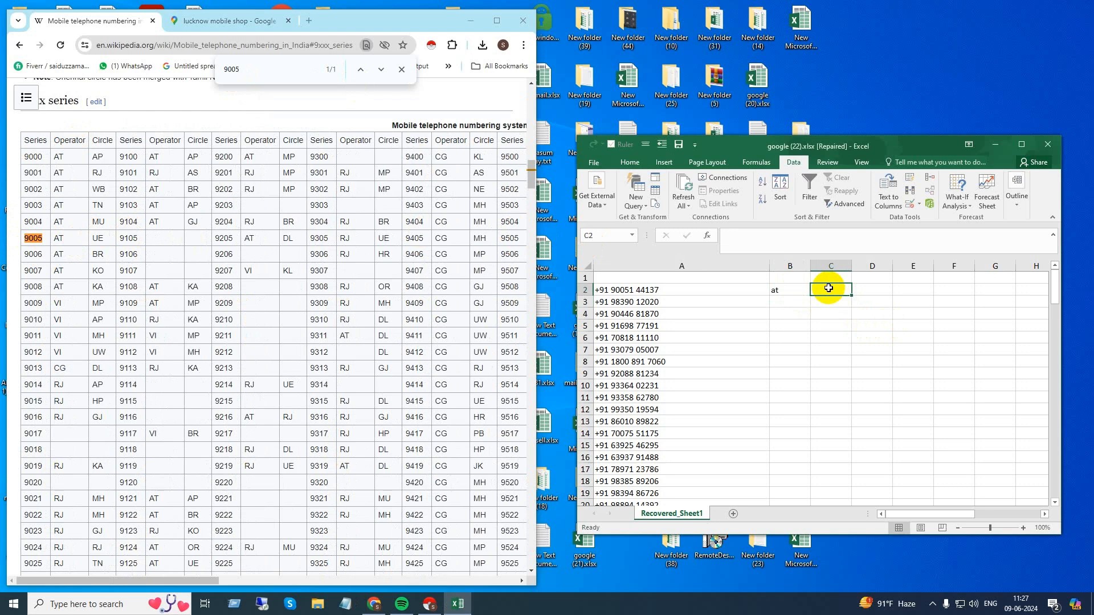
{"action": "type", "text": "ue"}
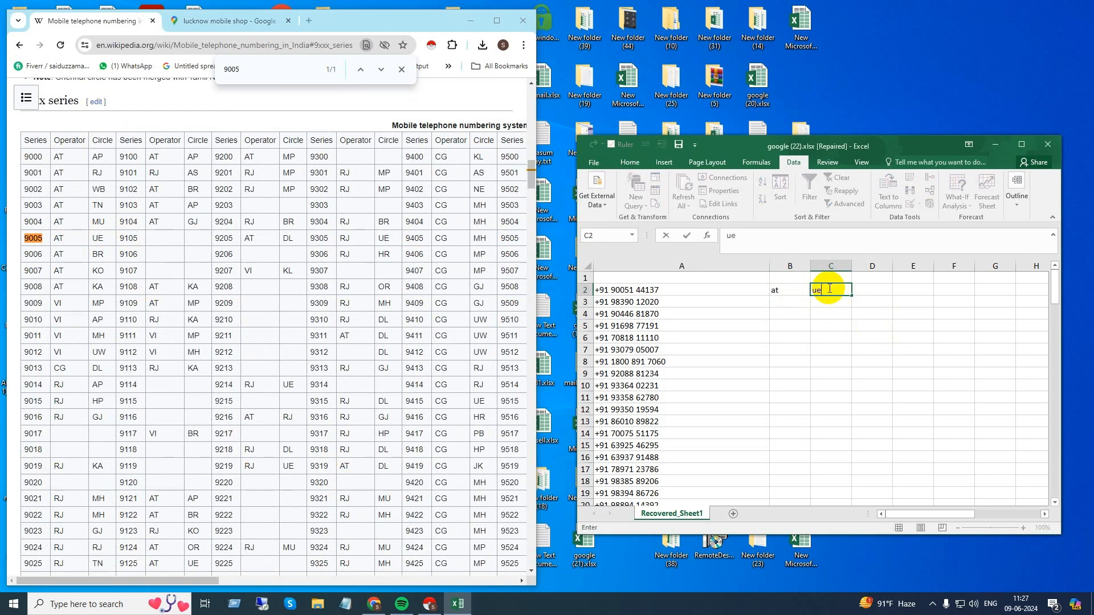
{"action": "left_click", "coordinate": [791, 304]}
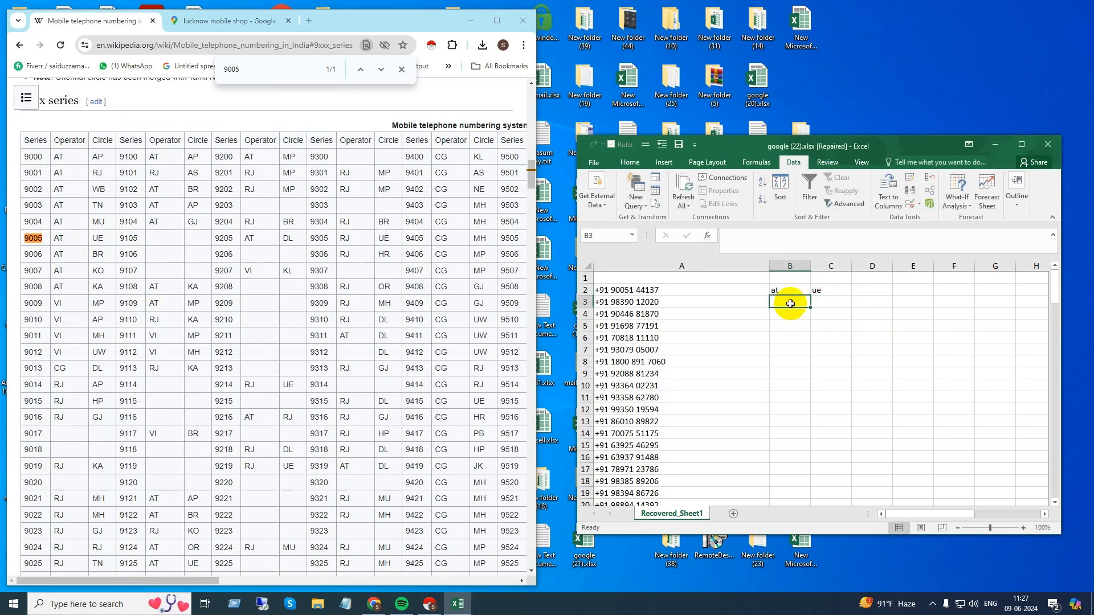
Step: Search the Wikipedia numbering table for 9839, the series of the phone number in row 3
{"action": "left_click", "coordinate": [245, 74]}
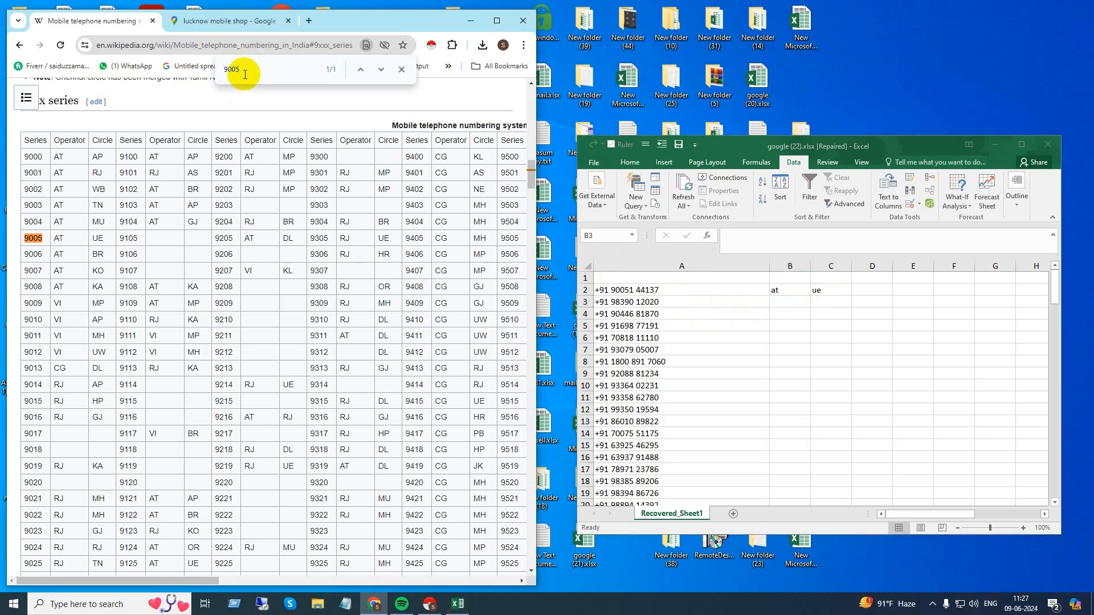
{"action": "key", "text": "BackSpace"}
{"action": "key", "text": "BackSpace"}
{"action": "key", "text": "BackSpace"}
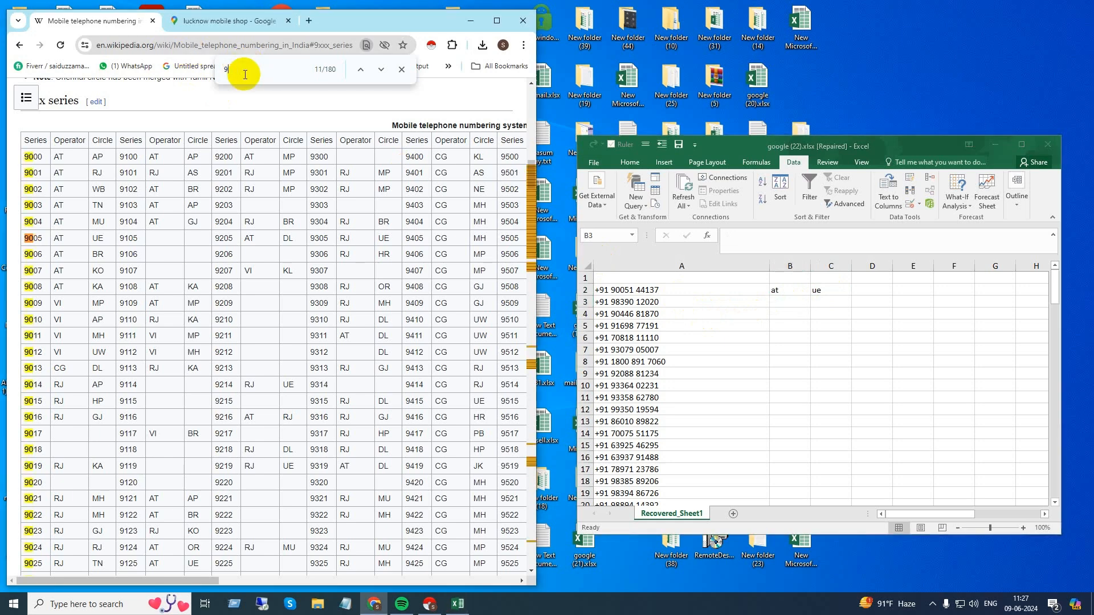
{"action": "type", "text": "839"}
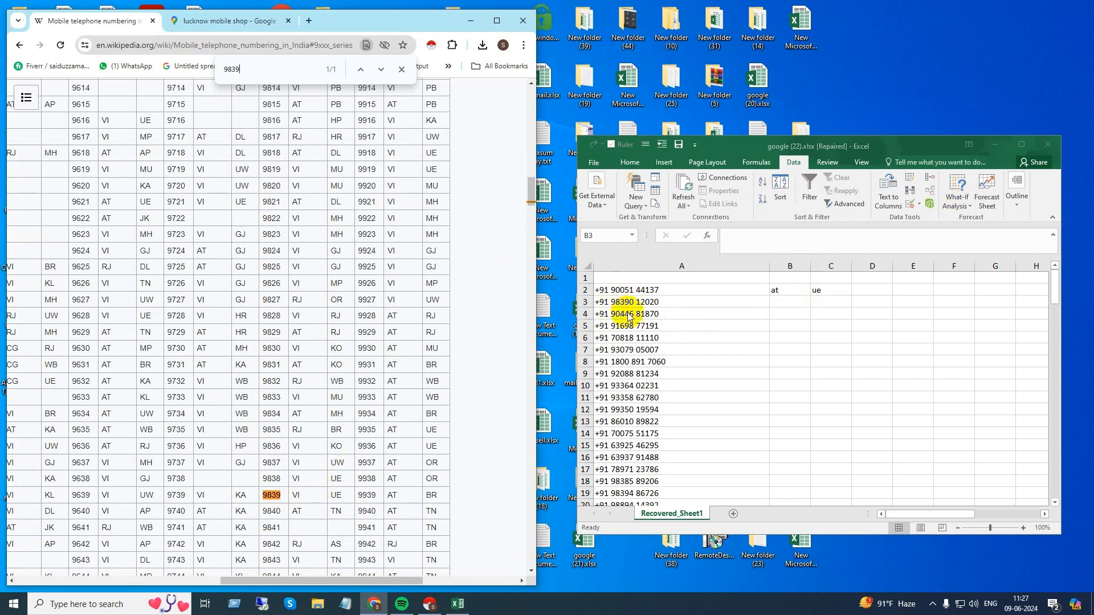
Step: Replace the page search with 9044 to look up the series of the phone number in row 4
{"action": "left_click", "coordinate": [245, 70]}
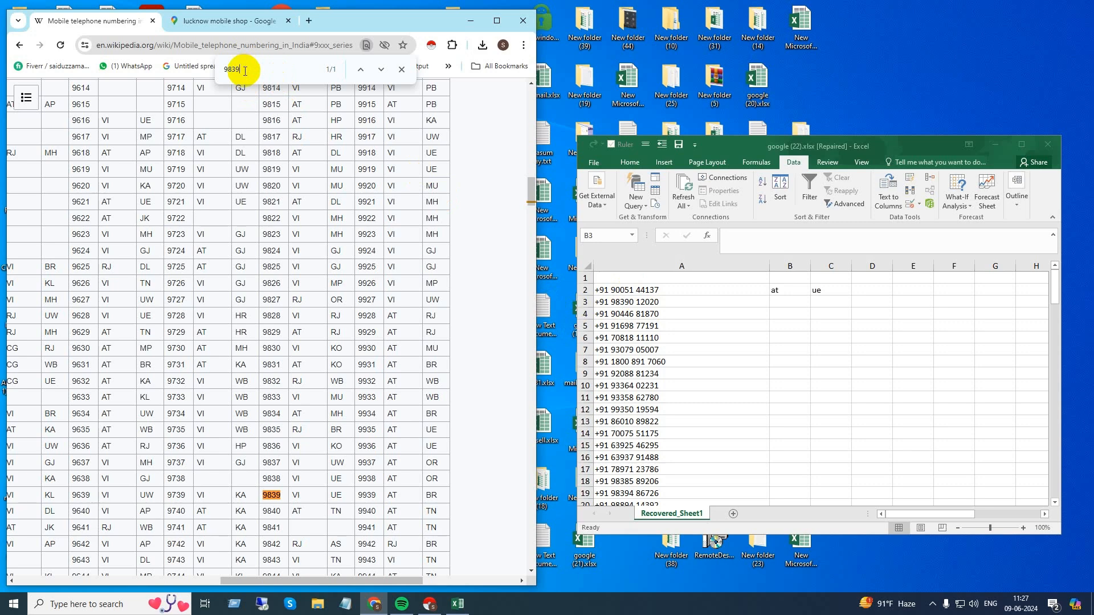
{"action": "key", "text": "BackSpace"}
{"action": "key", "text": "BackSpace"}
{"action": "key", "text": "BackSpace"}
{"action": "key", "text": "BackSpace"}
{"action": "type", "text": "9044"}
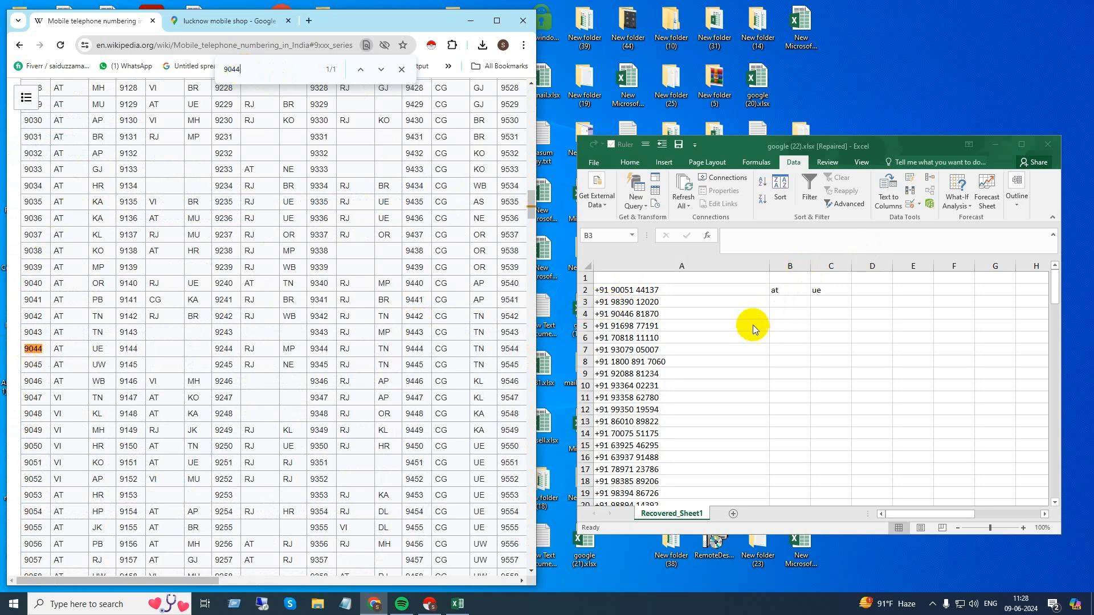
Step: Enter operator "at" in B4 and circle "ue" in C4 for the phone number in row 4
{"action": "left_click", "coordinate": [792, 310]}
{"action": "left_click", "coordinate": [787, 313]}
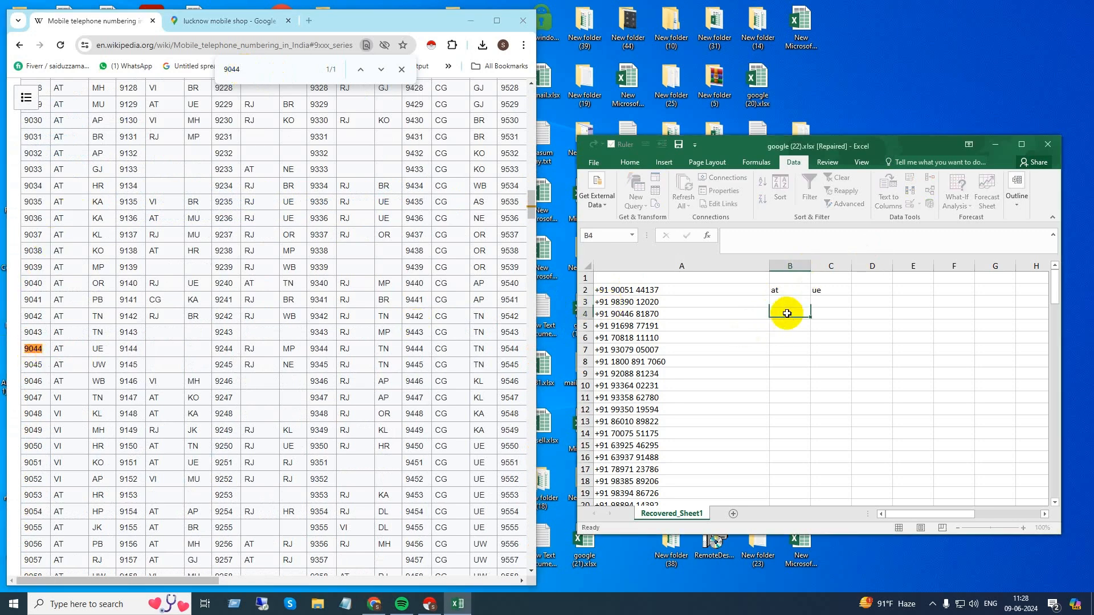
{"action": "type", "text": "at"}
{"action": "left_click", "coordinate": [825, 314]}
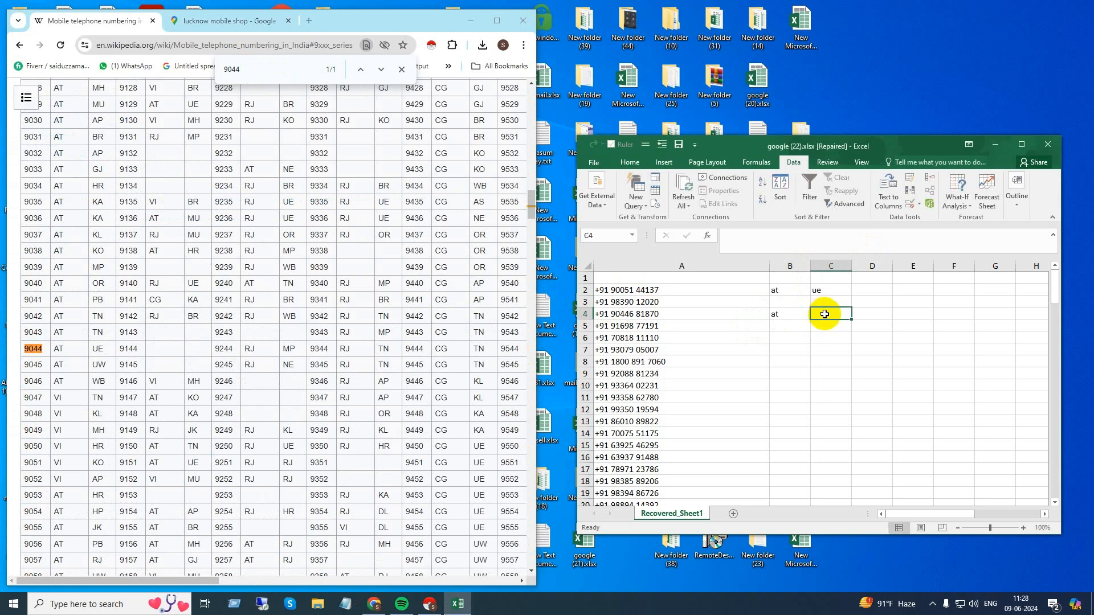
{"action": "type", "text": "ue"}
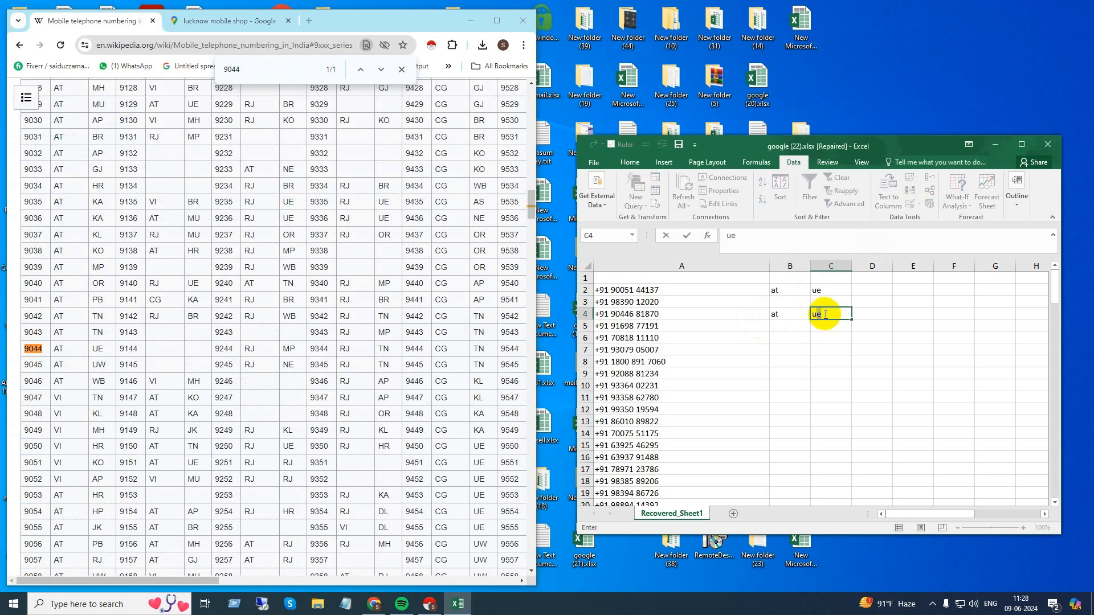